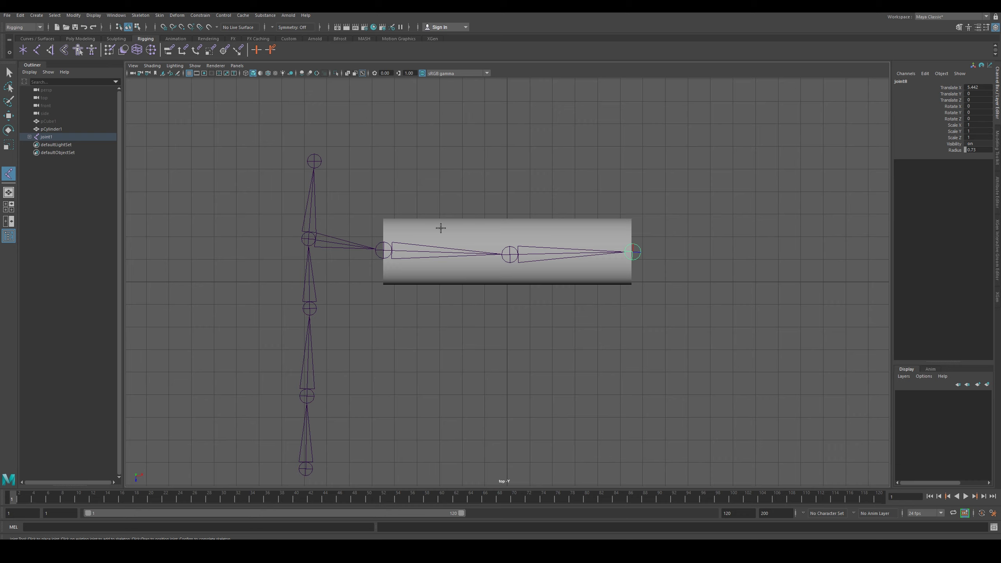
click(315, 245)
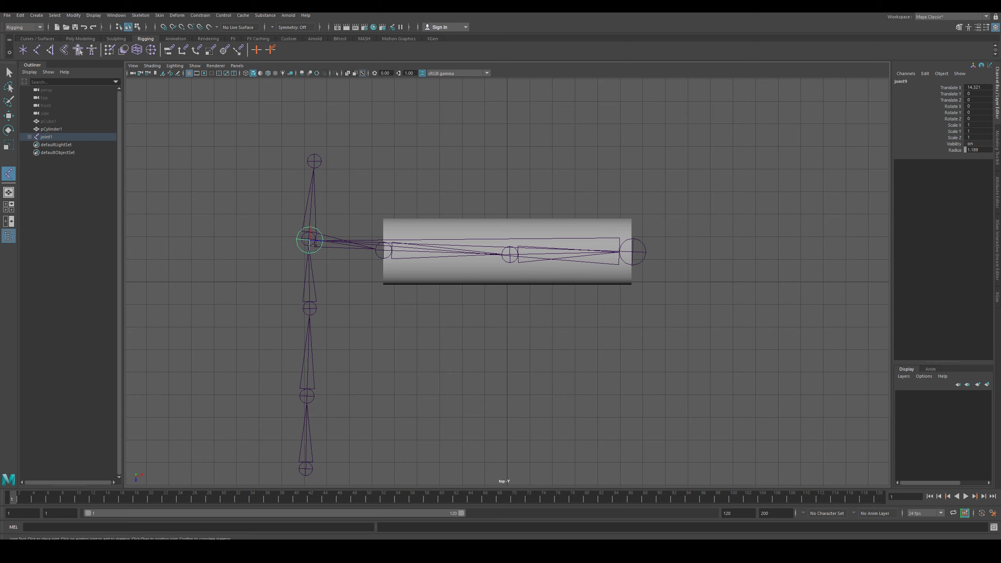
key(ctrl+z)
key(shift+z)
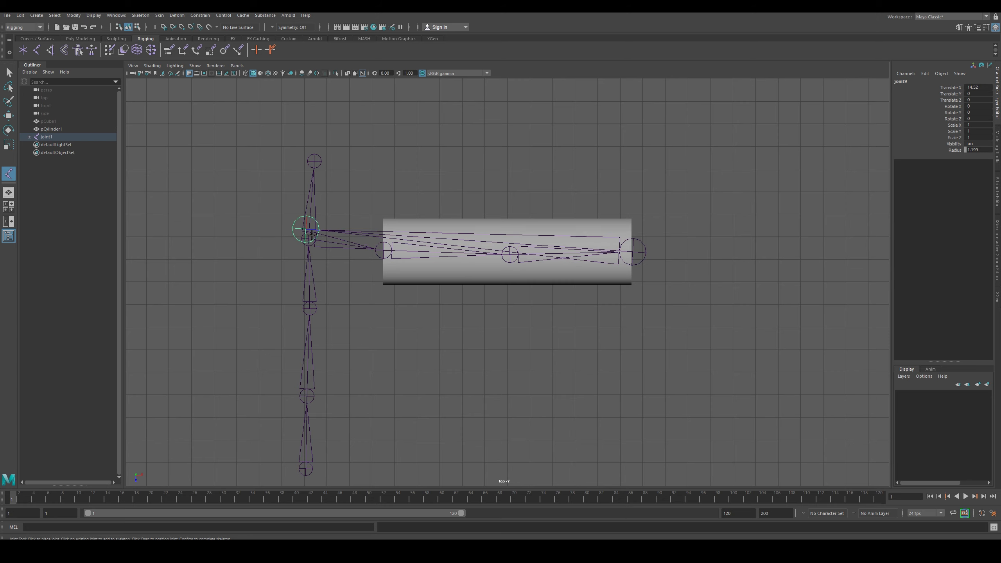
key(ctrl+z)
click(9, 116)
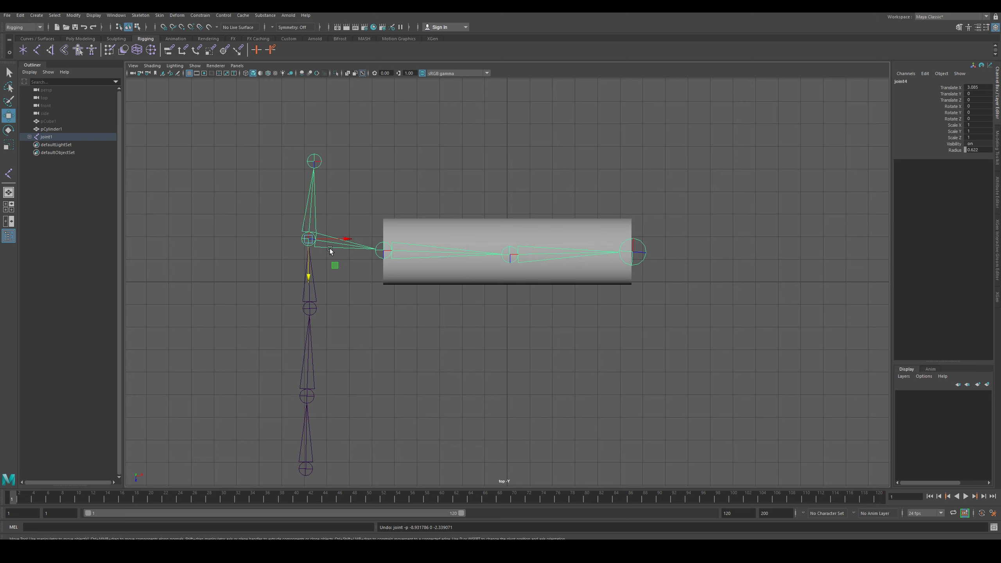
Add a second two-joint branch from the spine joint where the arm begins, running above the existing arm joints inside the cylinder.
click(328, 249)
click(309, 241)
key(y)
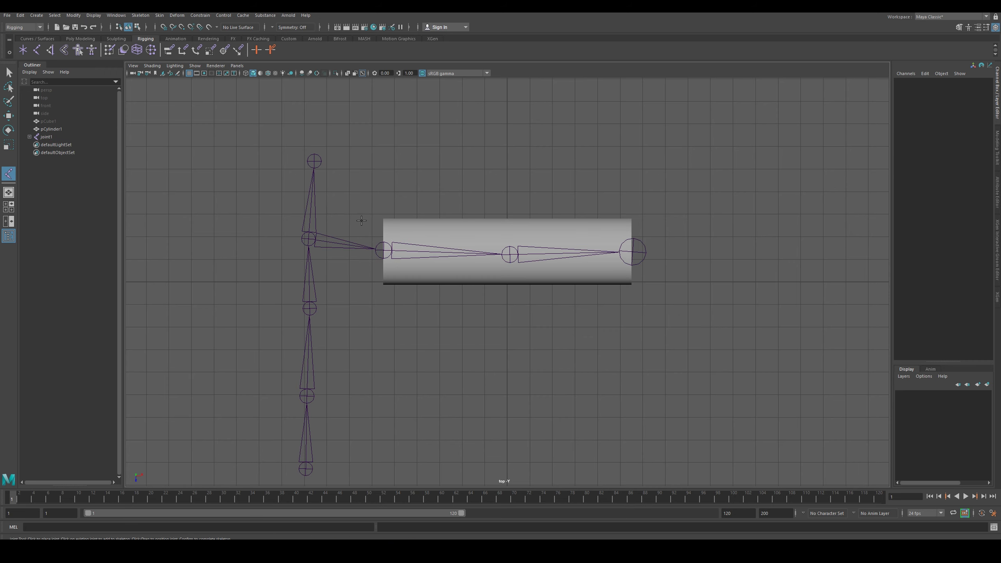
click(313, 244)
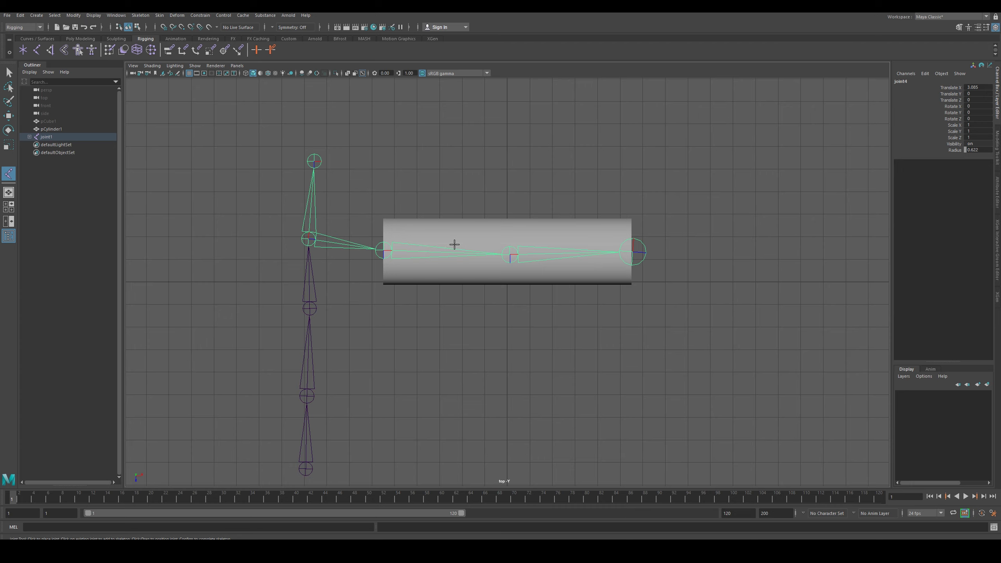
click(410, 232)
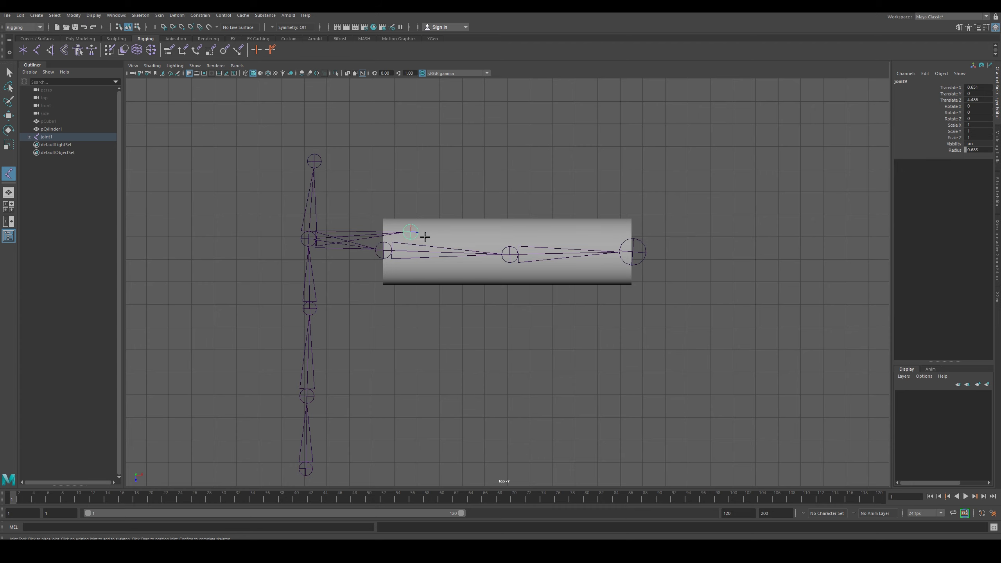
click(495, 224)
click(8, 115)
click(186, 171)
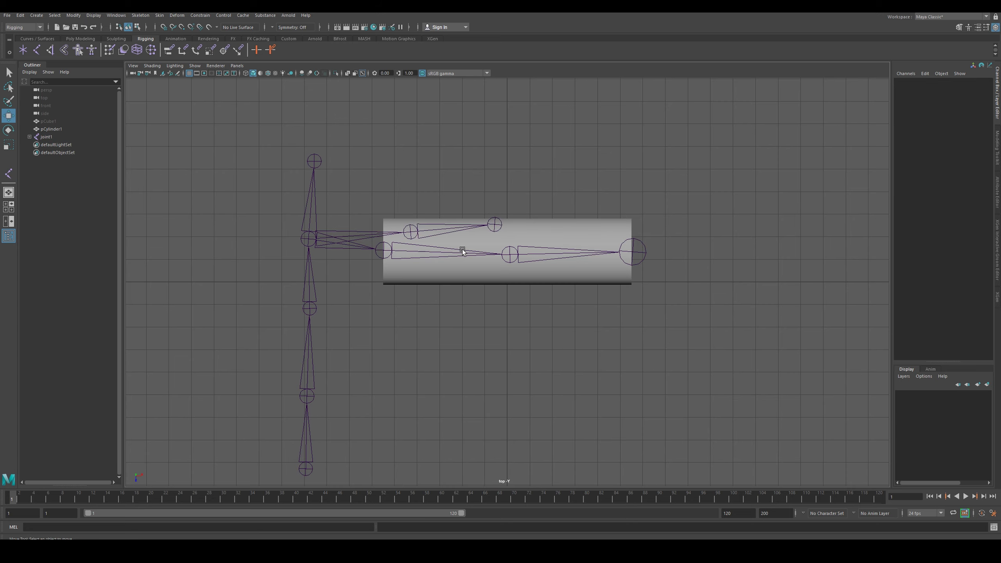
Bind the cylinder to the skeleton's root joint as skin.
click(576, 244)
shift+click(308, 440)
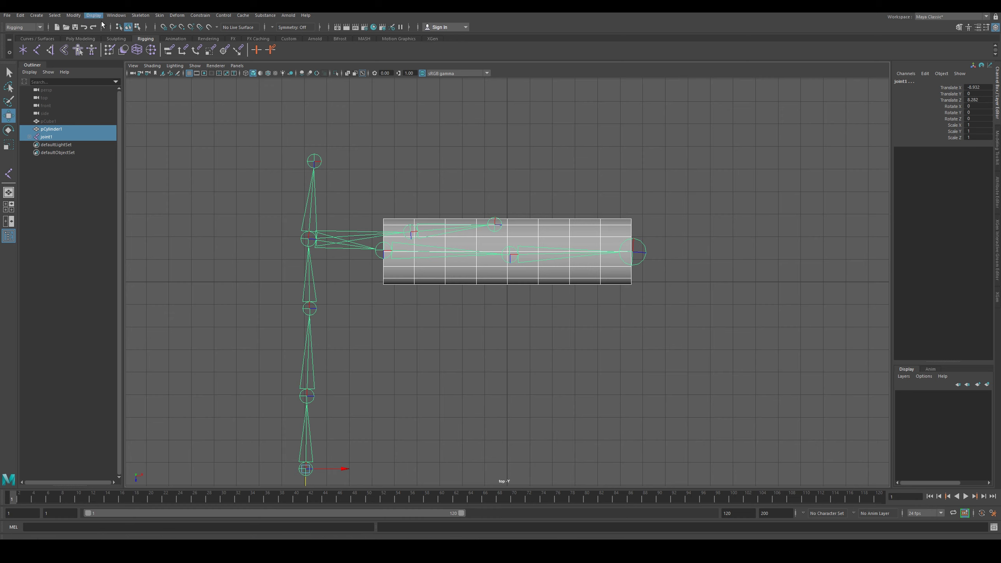
click(159, 15)
click(186, 36)
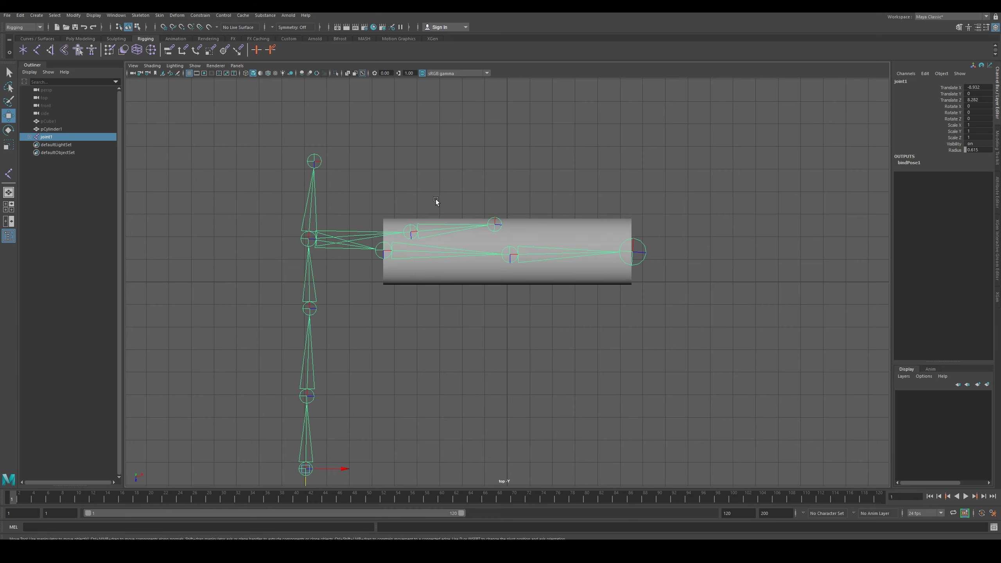
click(543, 154)
Try rotating the middle joint of the original arm chain about 53° to test the skin deformation.
click(559, 262)
click(547, 260)
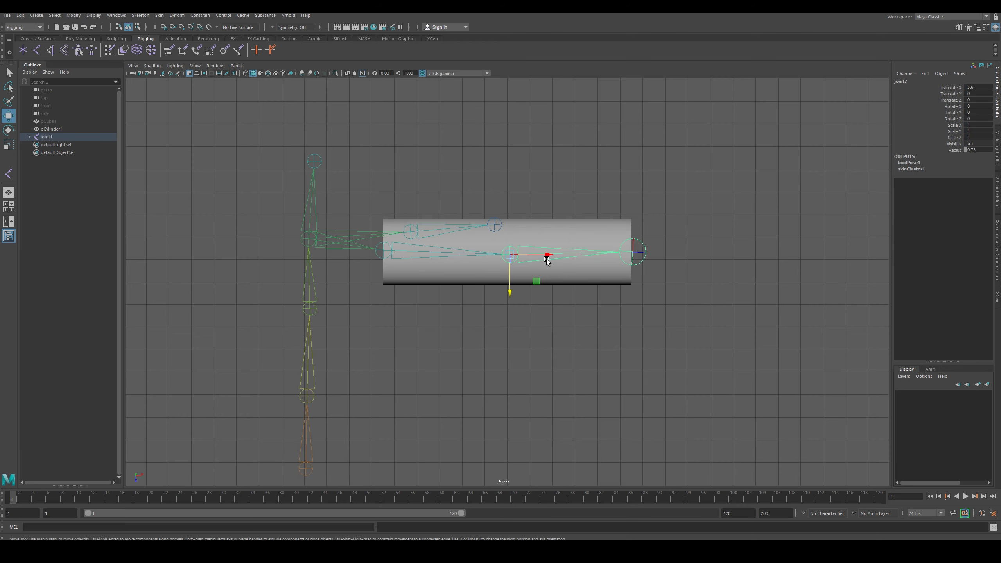
key(e)
drag(535, 226, 484, 172)
key(ctrl+z)
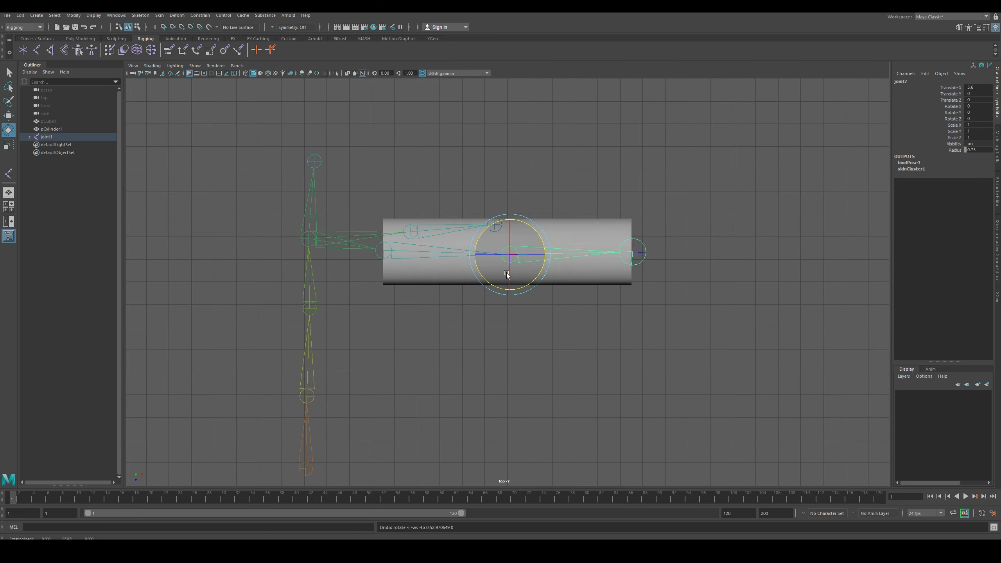
Try rotating the first joint of the new upper branch about 38° to test how it deforms the cylinder.
click(453, 235)
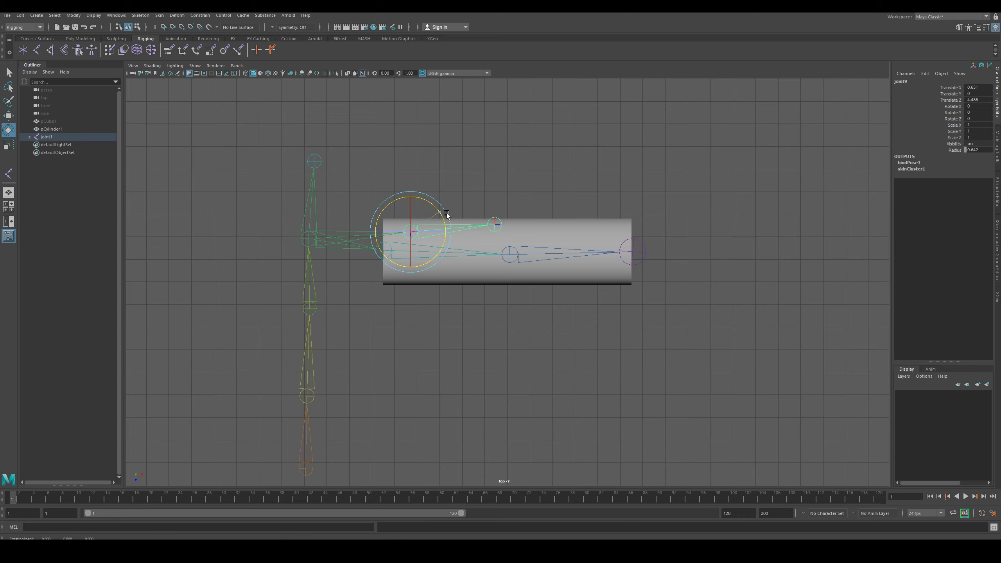
drag(447, 215, 450, 135)
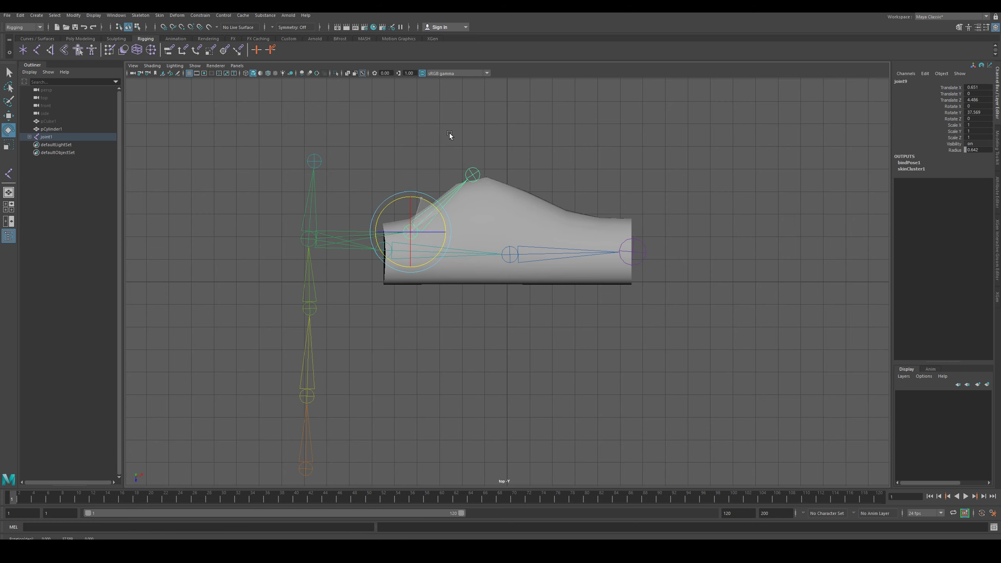
key(ctrl+z)
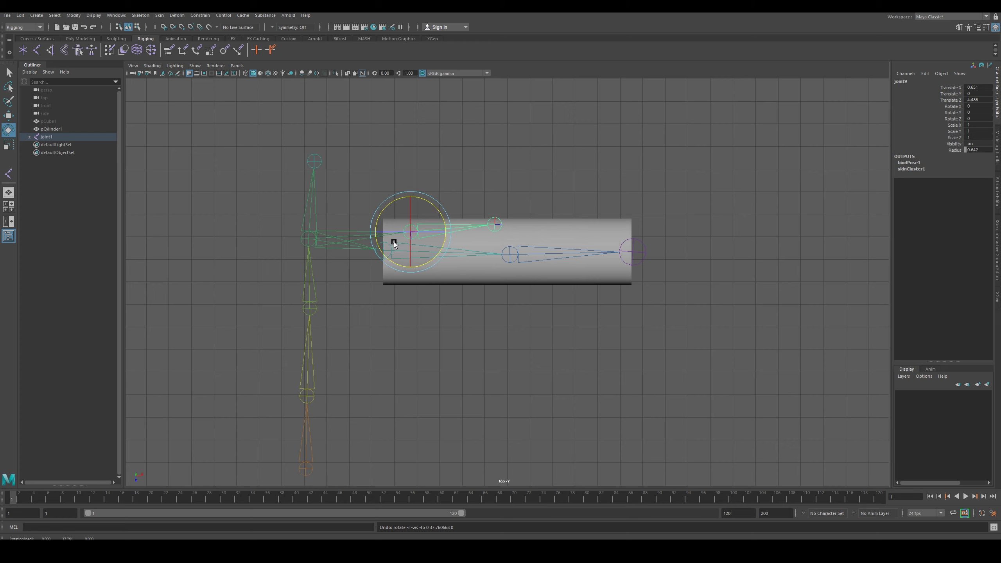
Open the Paint Skin Weights tool settings for the cylinder, review its list of joint influences, and leave the tool.
click(430, 326)
click(472, 281)
click(8, 127)
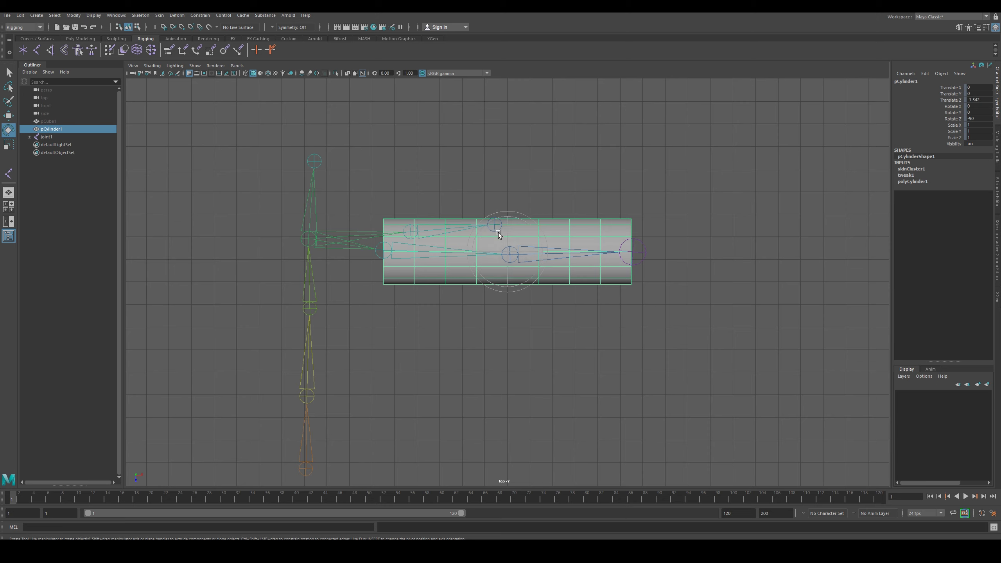
click(159, 15)
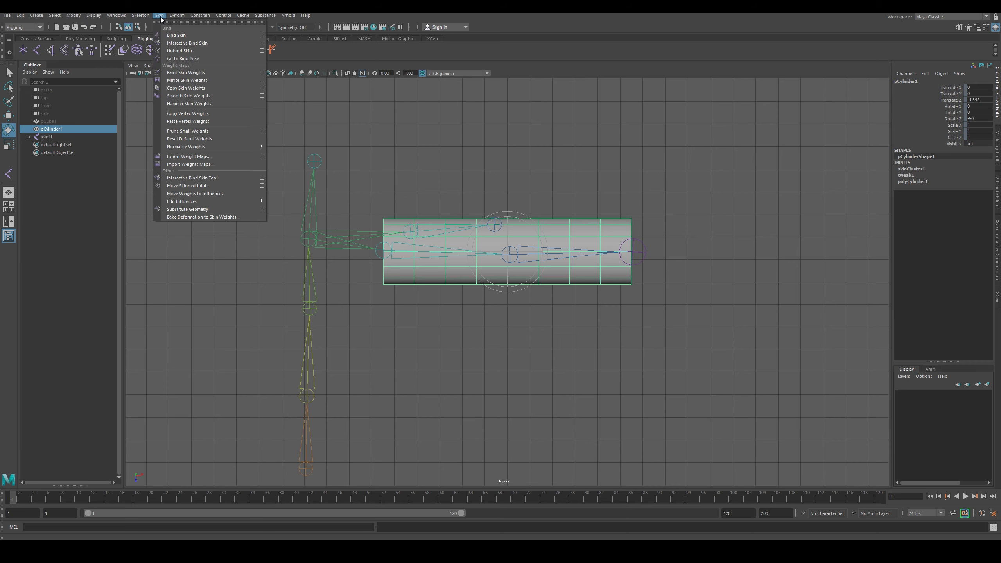
click(212, 73)
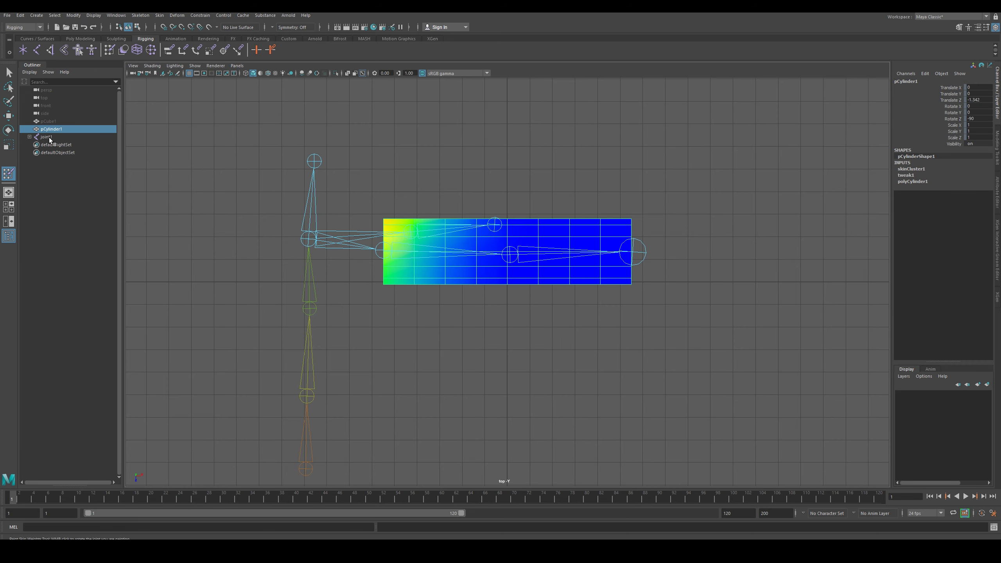
double_click(8, 174)
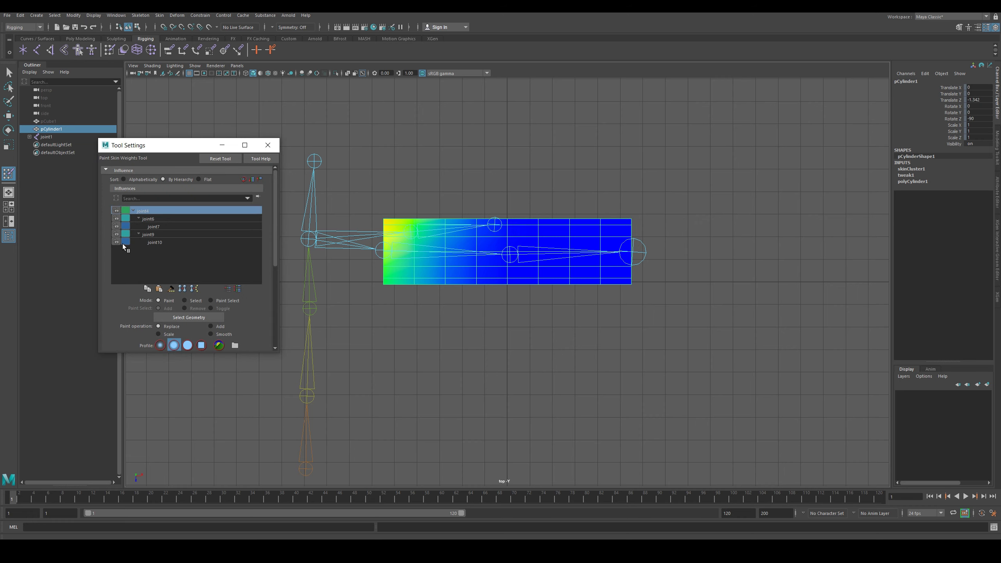
click(267, 145)
key(w)
click(216, 191)
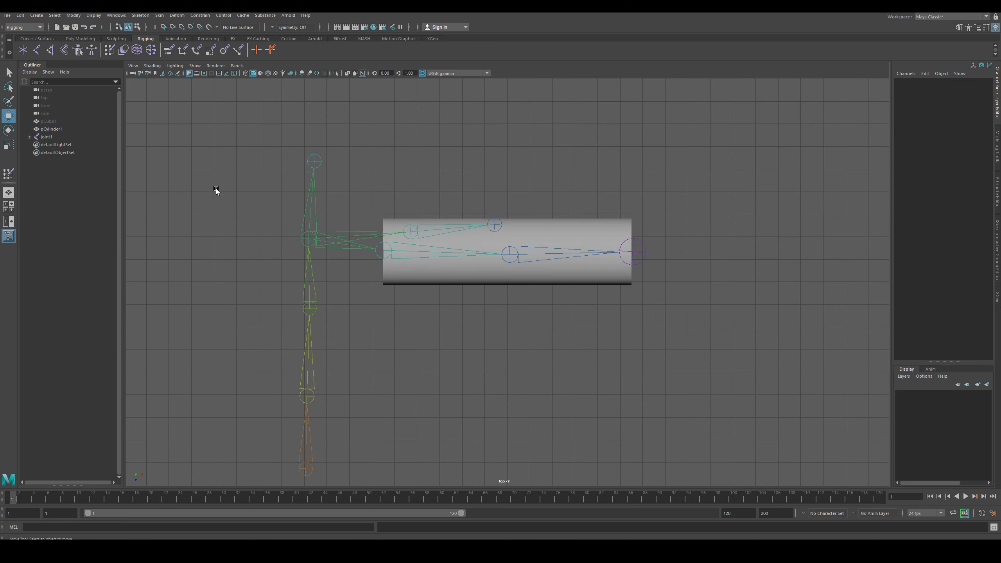
Rename the first joint of the upper branch by appending a run of capital Ms to joint9.
click(432, 235)
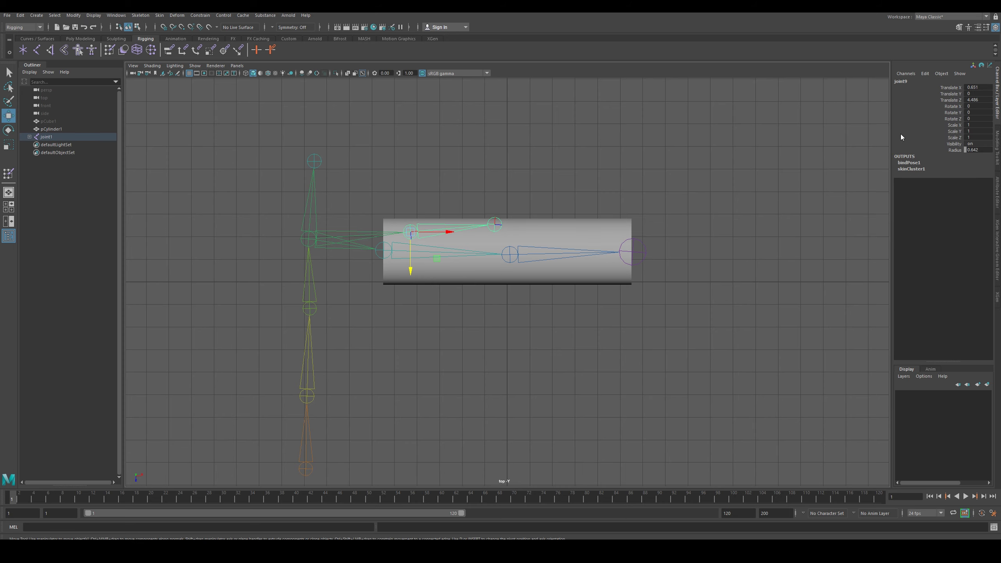
click(999, 103)
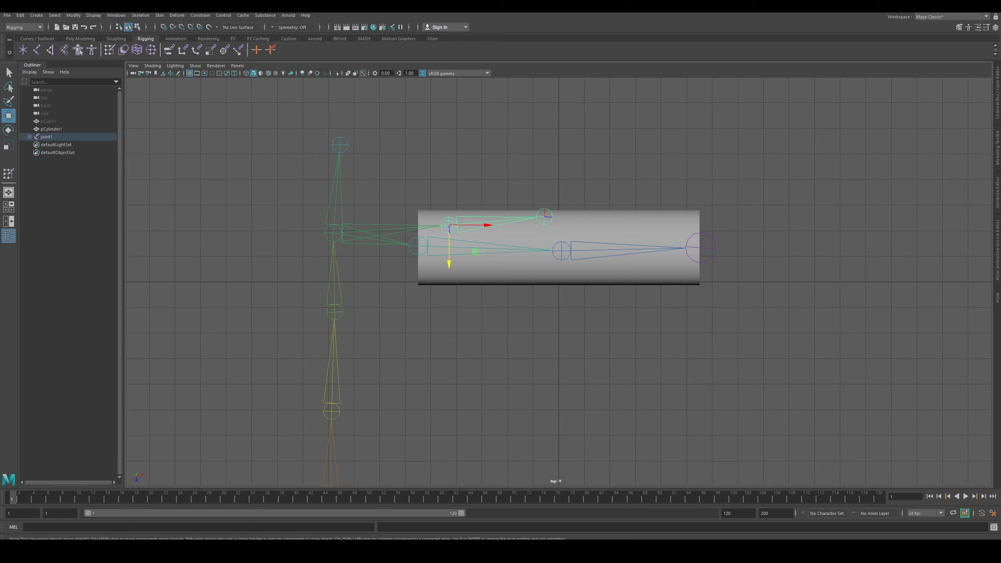
click(998, 189)
click(998, 189)
click(997, 192)
click(834, 102)
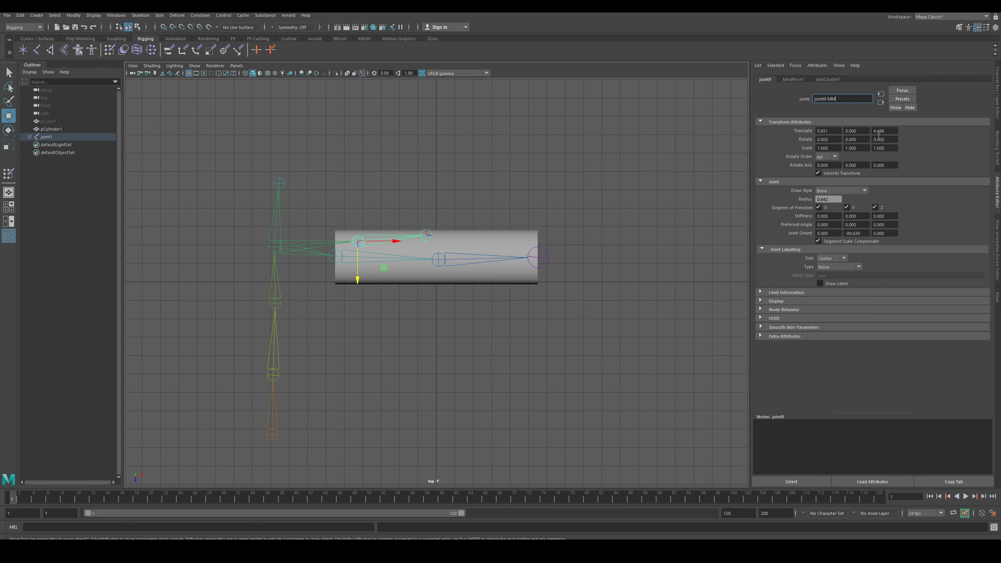
click(615, 104)
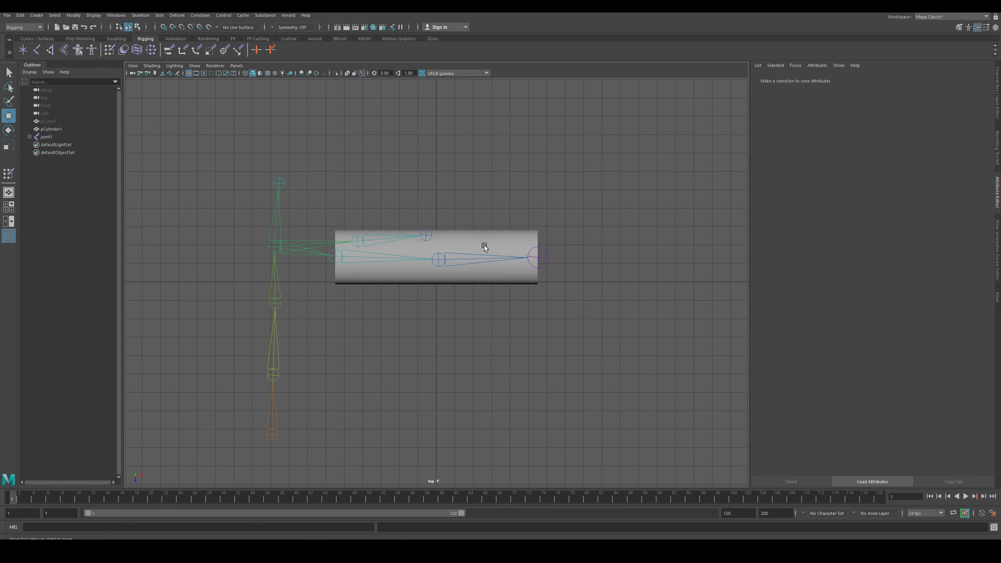
Rename the middle joint of the original arm chain to "joint7 control".
click(485, 266)
click(485, 259)
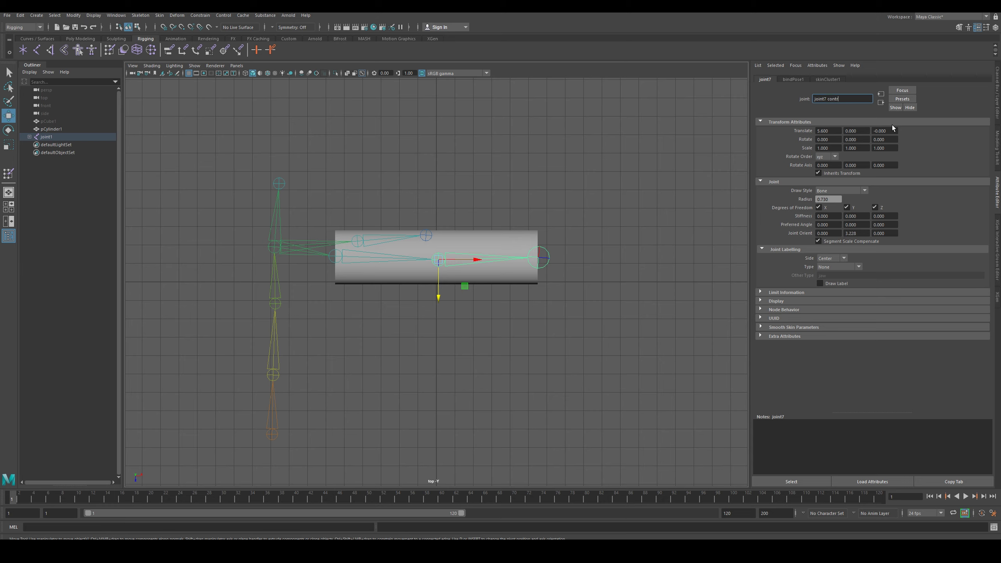
text(ol)
click(596, 152)
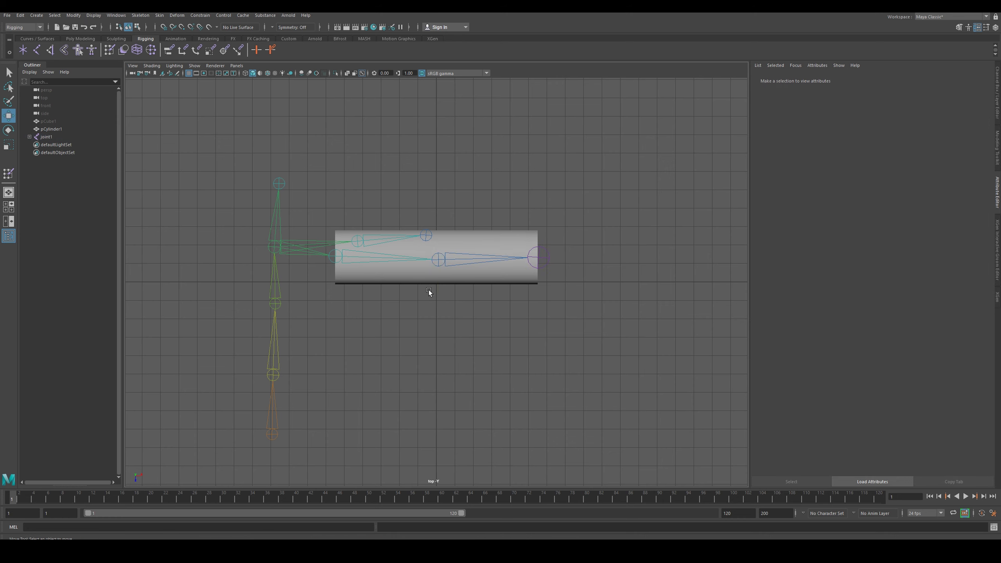
Reopen the Paint Skin Weights settings for the cylinder and compare the influences of the renamed joint9, joint10 and joint7_control.
click(440, 260)
click(8, 174)
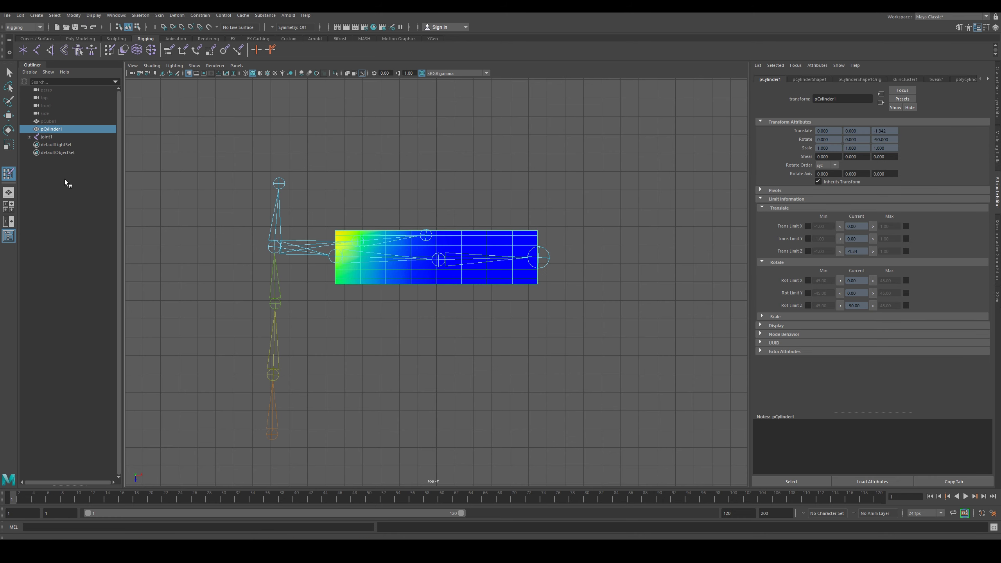
double_click(9, 175)
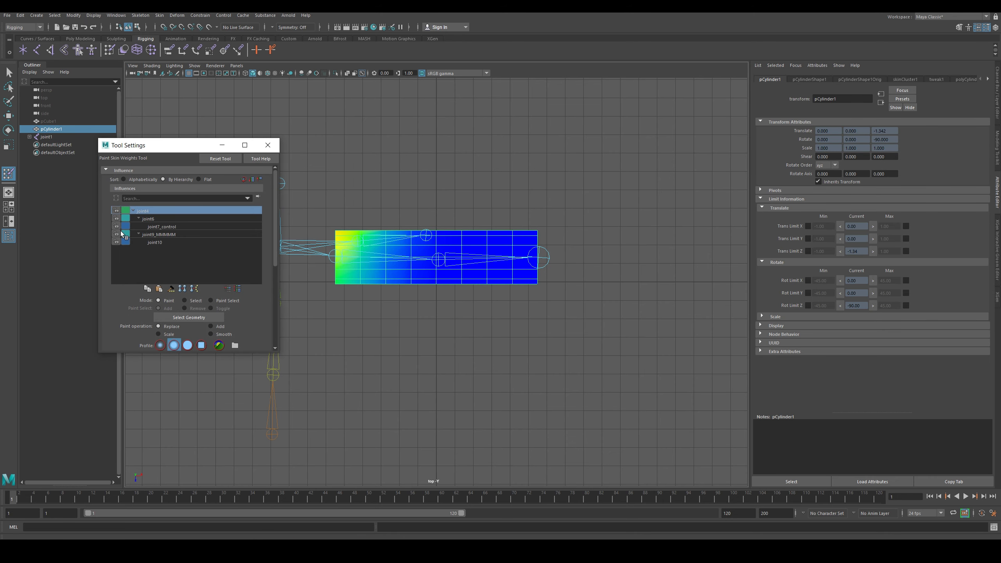
click(166, 235)
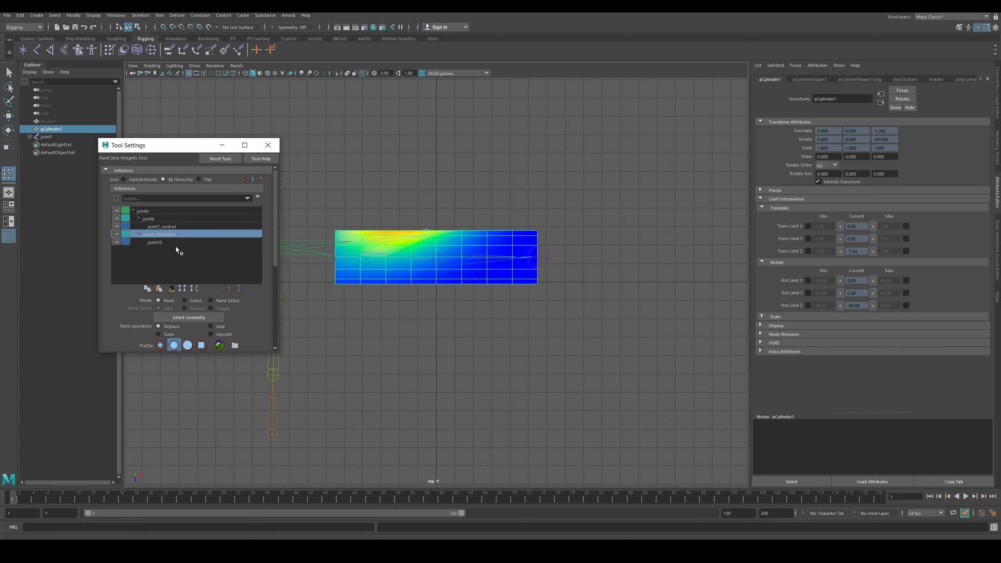
click(159, 242)
click(165, 235)
click(168, 243)
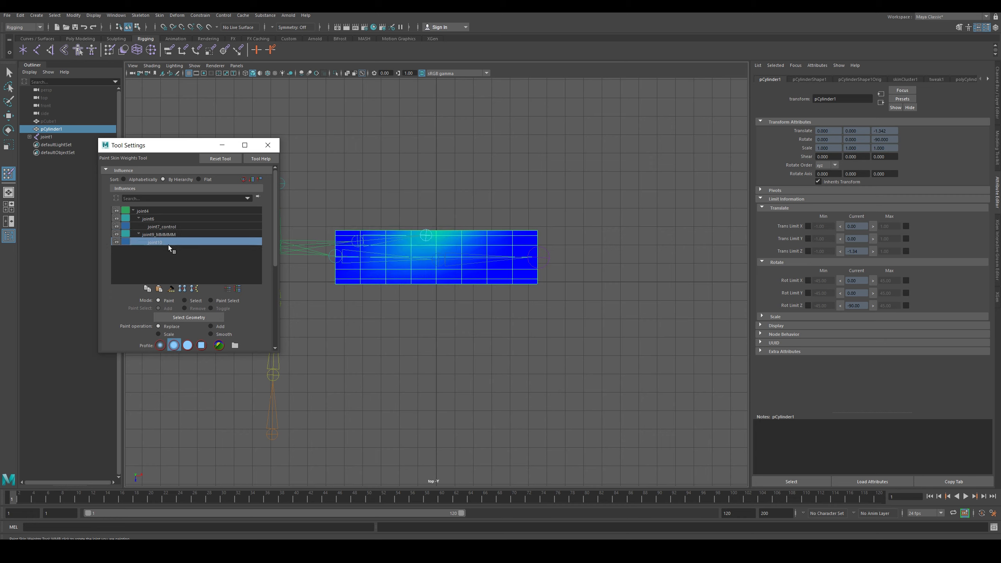
click(155, 228)
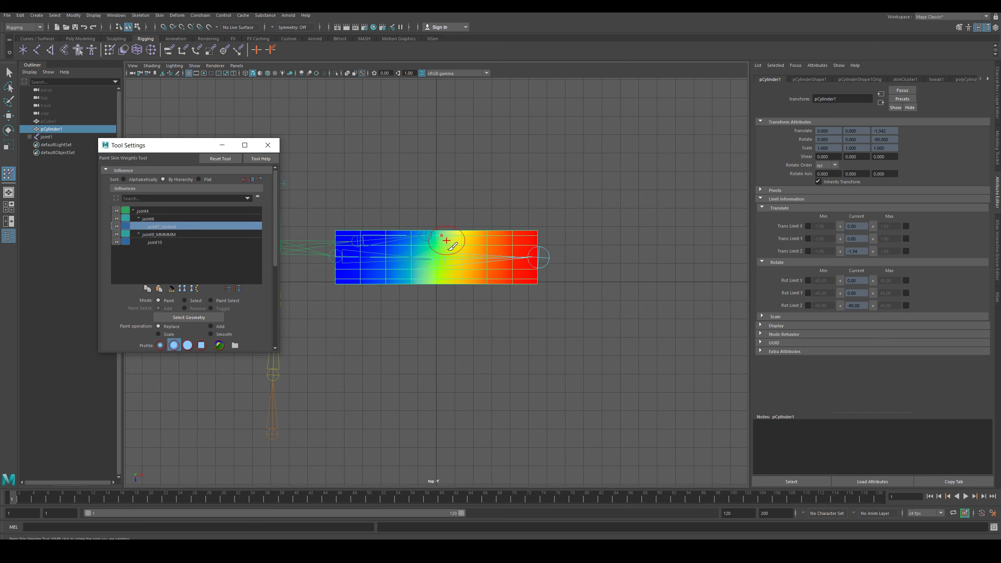
Paint joint7_control's weight onto the middle of the cylinder, check the painted area in the perspective view, and exit weight painting.
mouse_move(447, 239)
mouse_down()
mouse_move(457, 239)
mouse_move(469, 264)
mouse_up()
middle_click(468, 341)
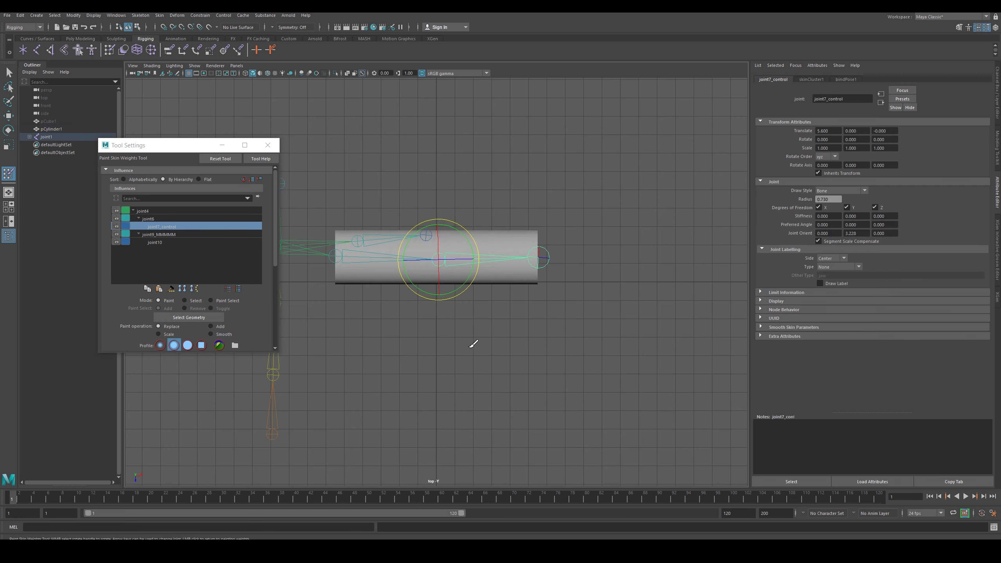
mouse_move(477, 342)
alt+middle_down()
mouse_move(460, 371)
mouse_move(497, 358)
alt+middle_up()
alt+drag(483, 374, 473, 383)
key(space)
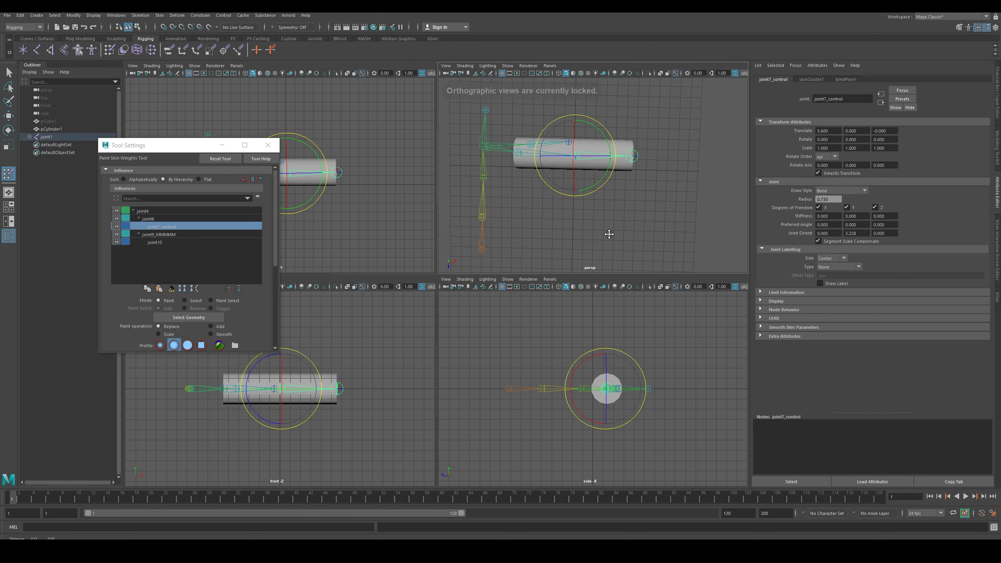
alt+drag(607, 231, 655, 308)
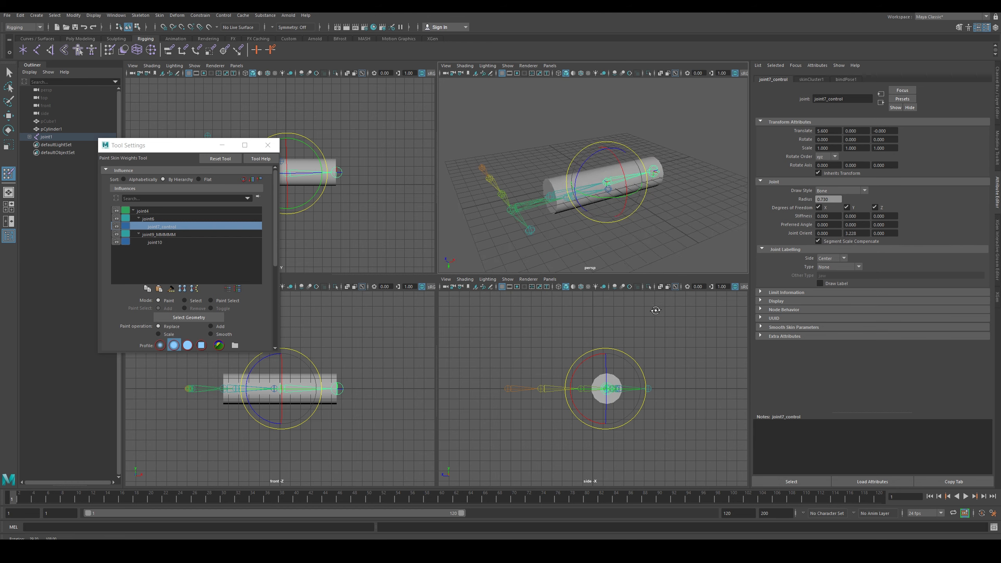
click(607, 177)
mouse_move(659, 222)
alt+mouse_down()
mouse_move(618, 199)
mouse_move(630, 231)
mouse_move(627, 185)
mouse_move(623, 200)
alt+mouse_up()
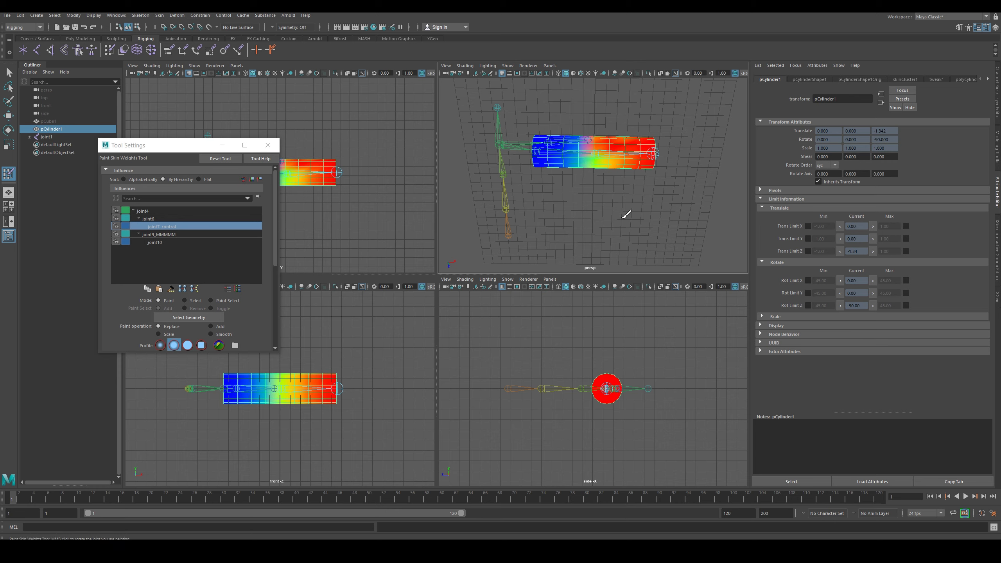
click(268, 145)
click(8, 115)
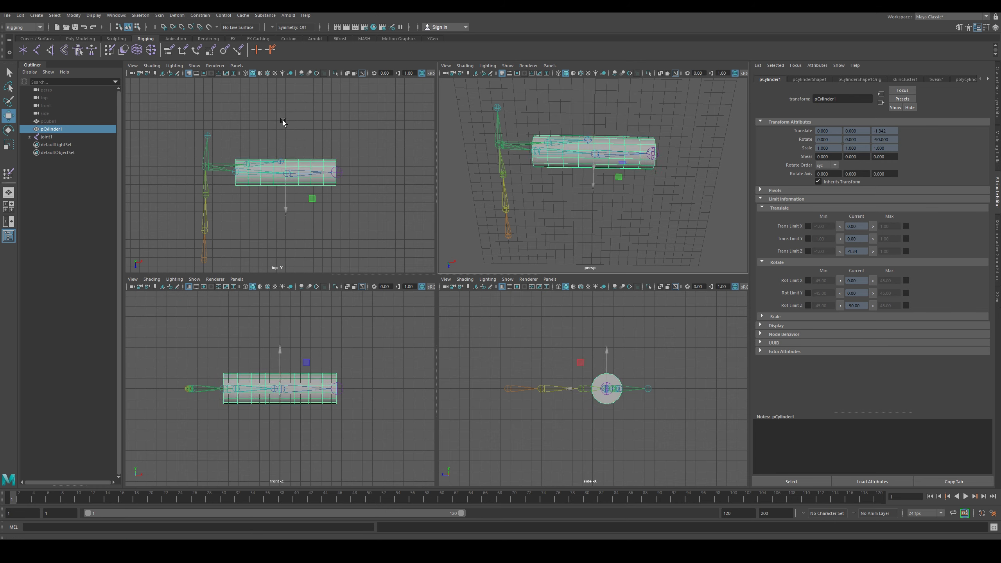
Examine joint9_MMMMM, joint7_control and the cylinder in the top view by selecting each in turn and clearing the selection.
click(267, 147)
scroll(272, 193, up, 3)
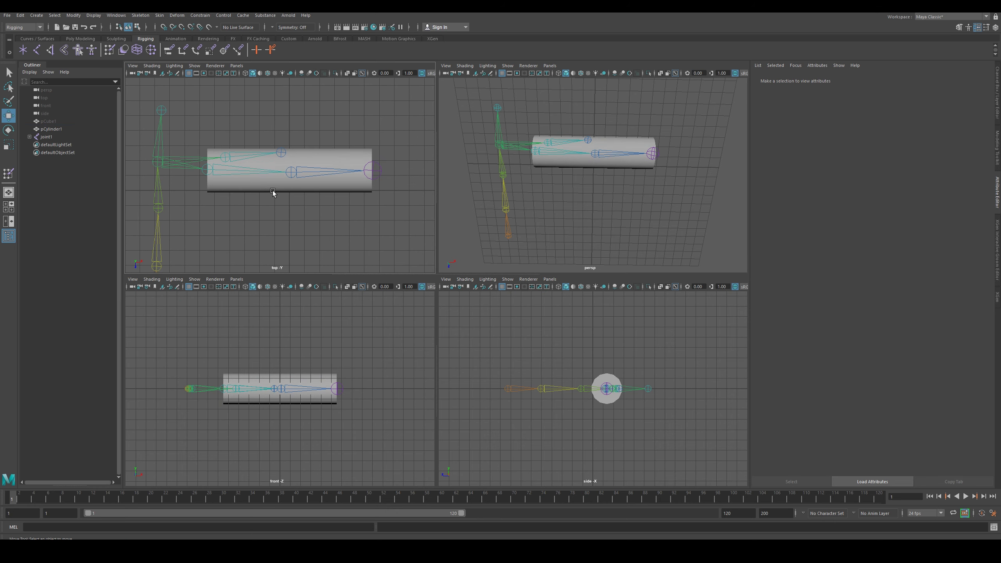
click(244, 158)
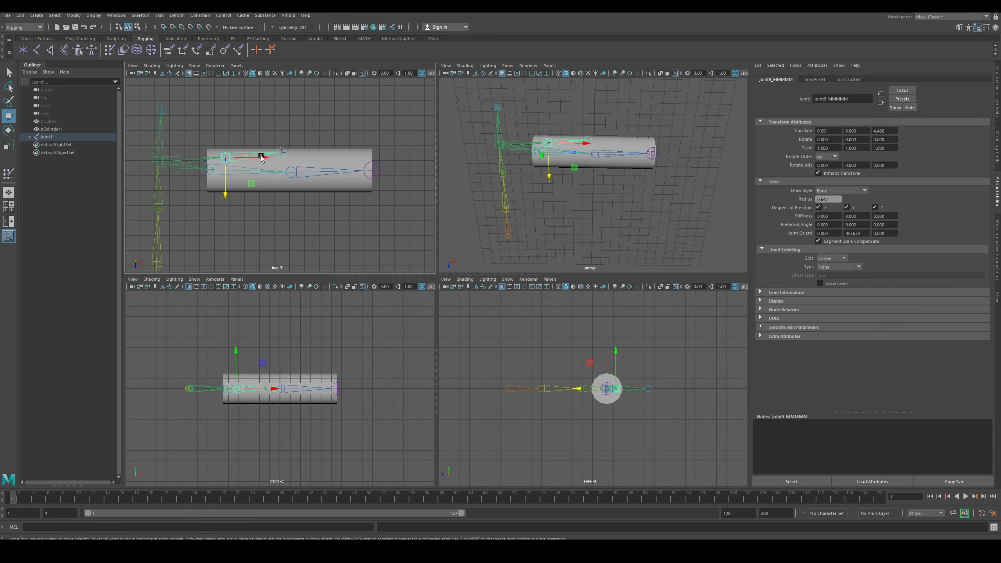
click(323, 172)
scroll(303, 126, up, 2)
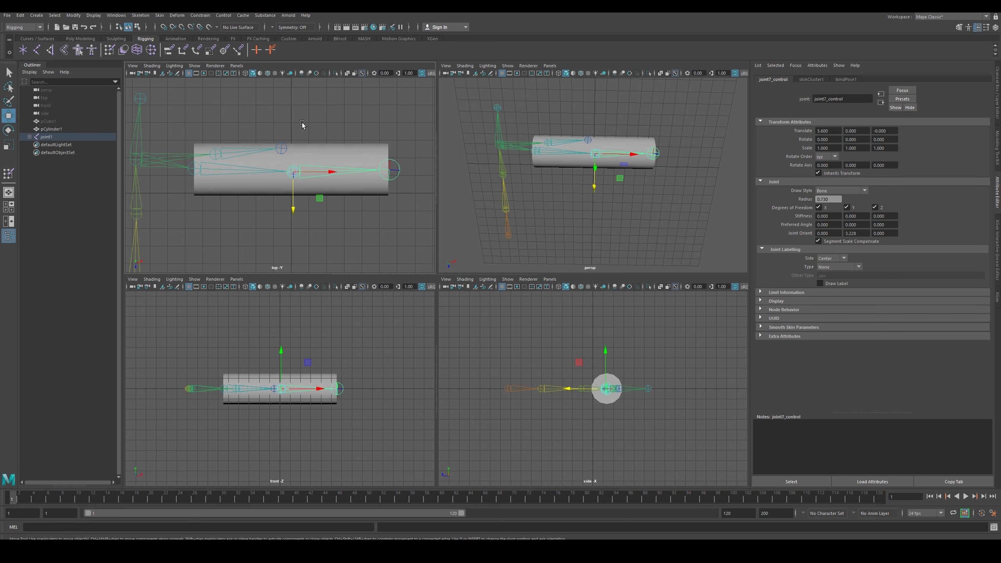
middle_drag(304, 125, 313, 134)
key(ctrl+z)
click(290, 115)
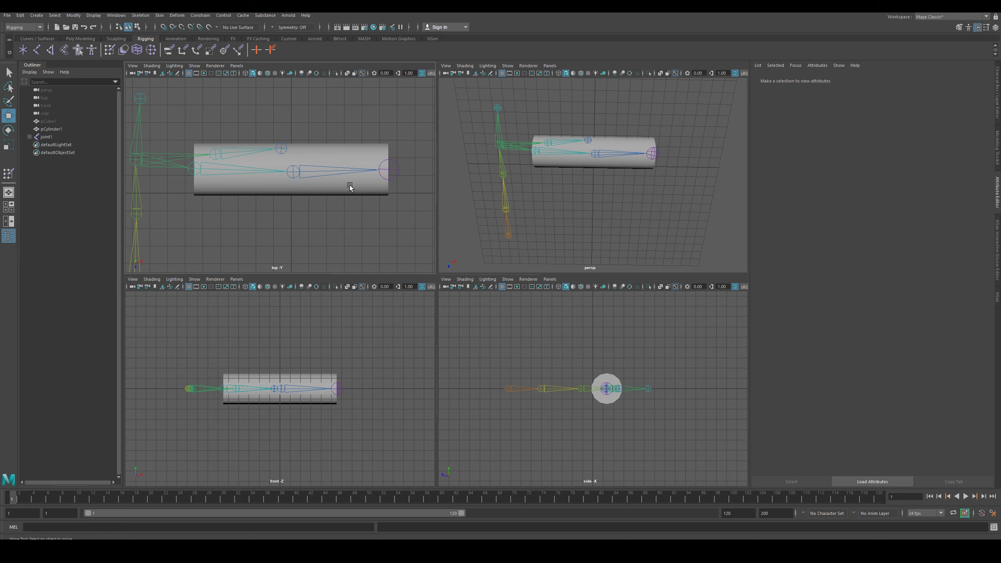
click(321, 172)
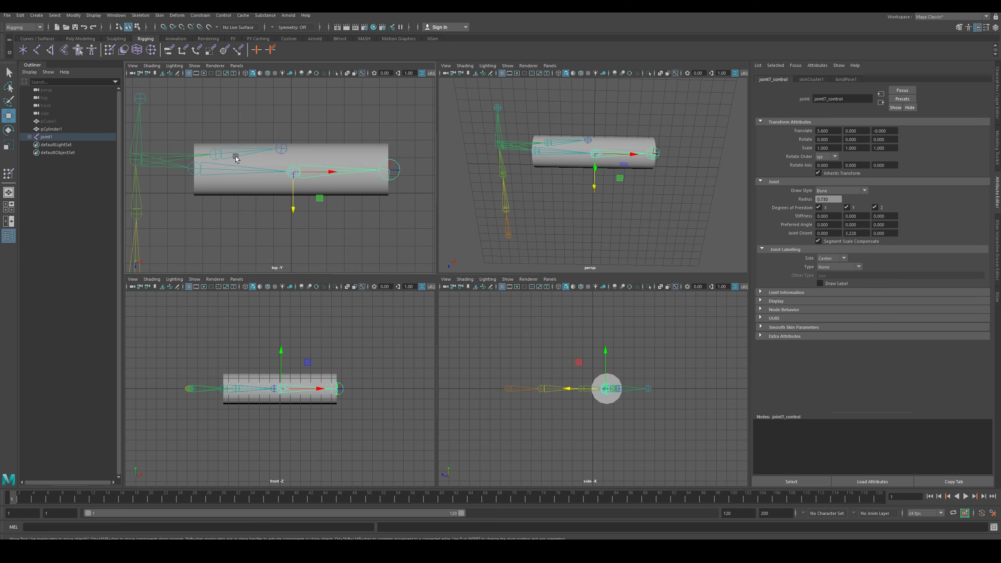
click(236, 156)
click(281, 134)
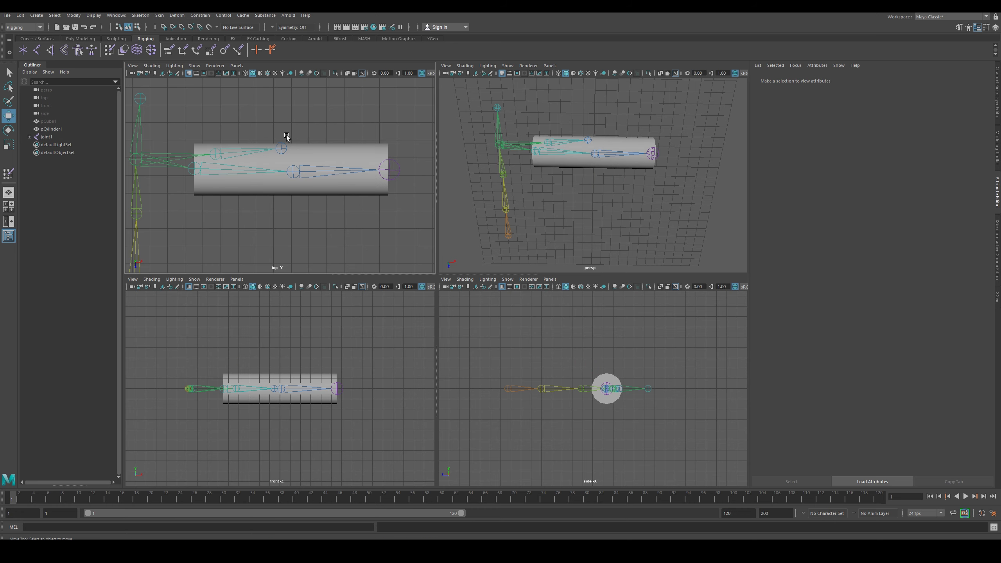
click(327, 178)
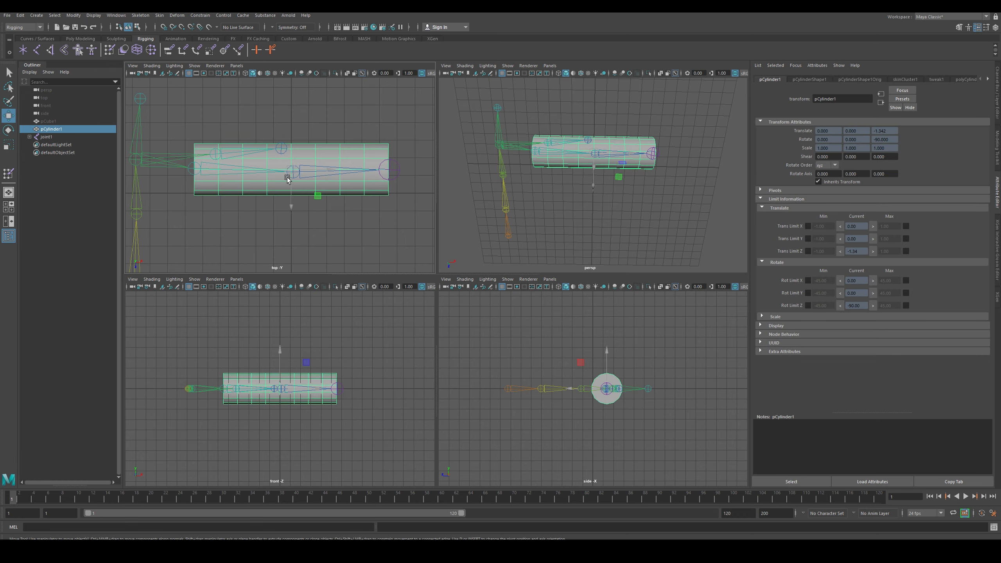
click(402, 163)
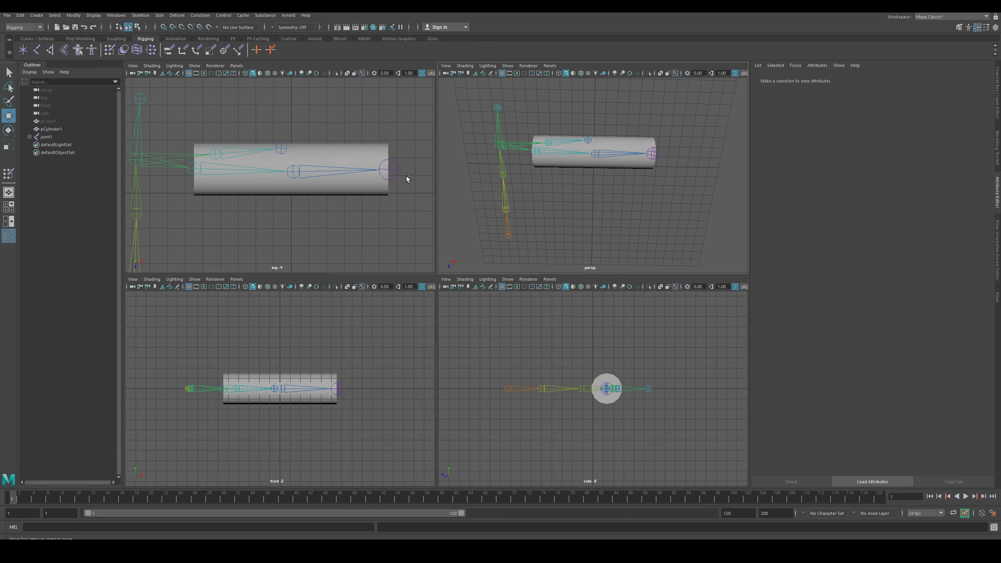
click(354, 170)
click(244, 156)
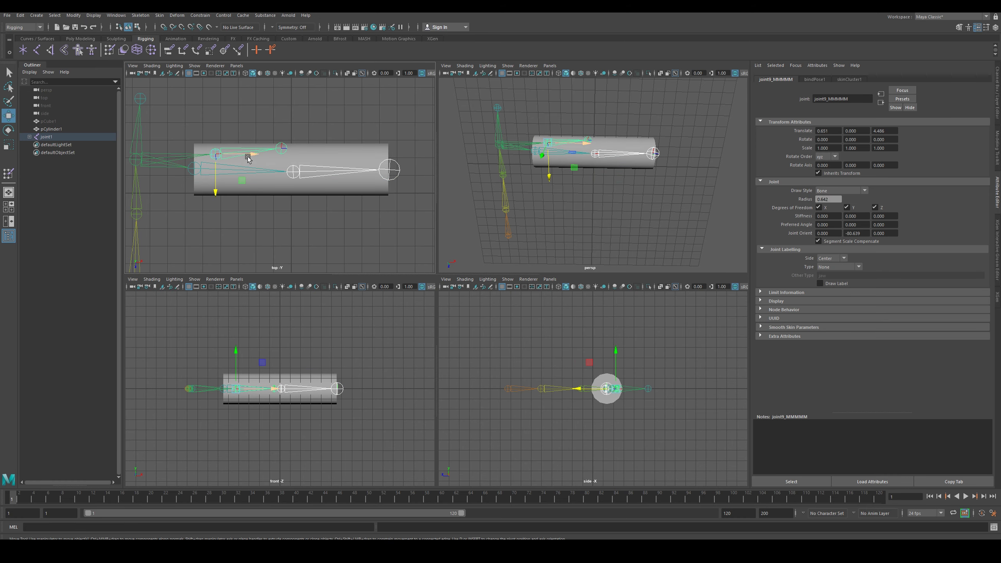
click(116, 15)
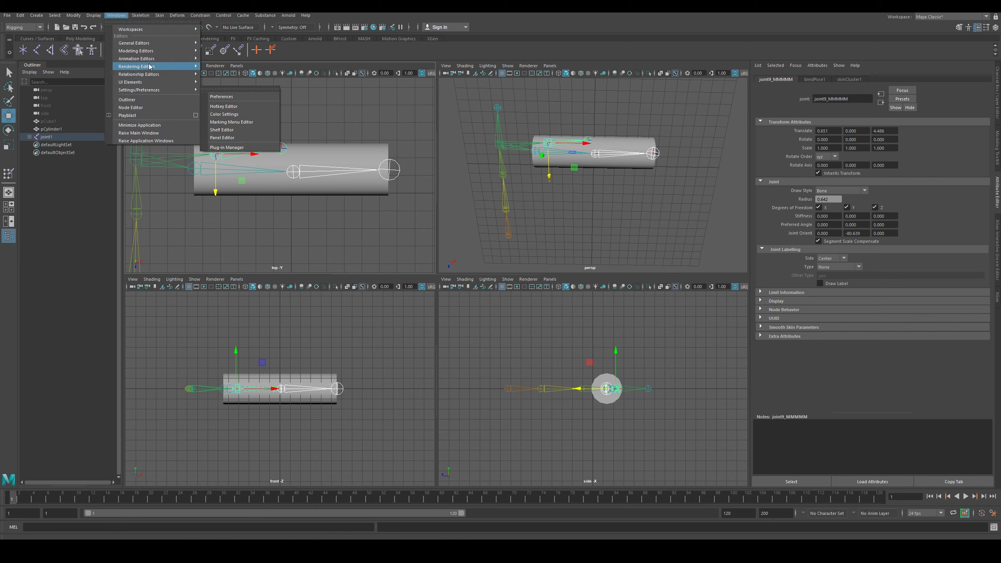
mouse_move(152, 52)
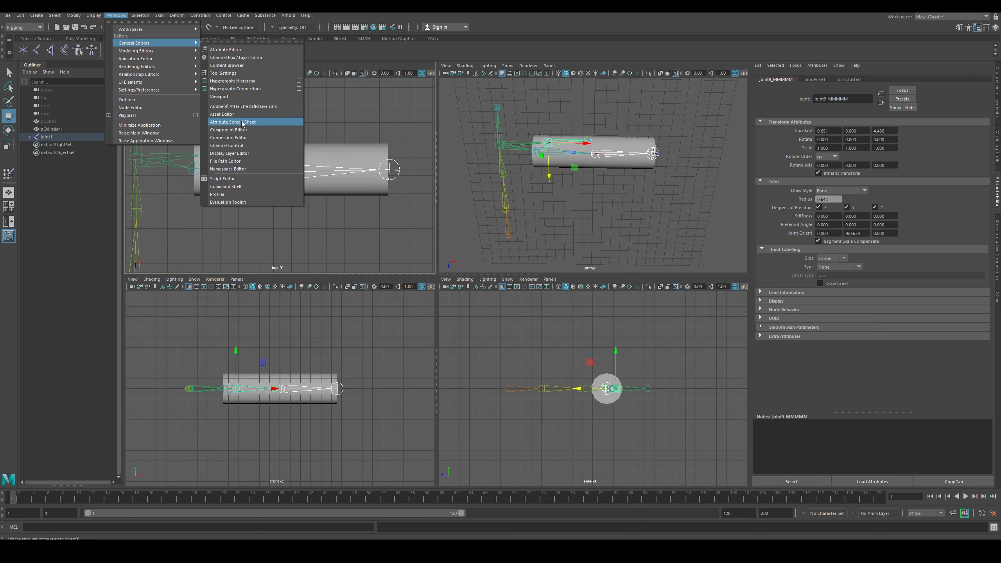
click(253, 140)
drag(424, 253, 510, 231)
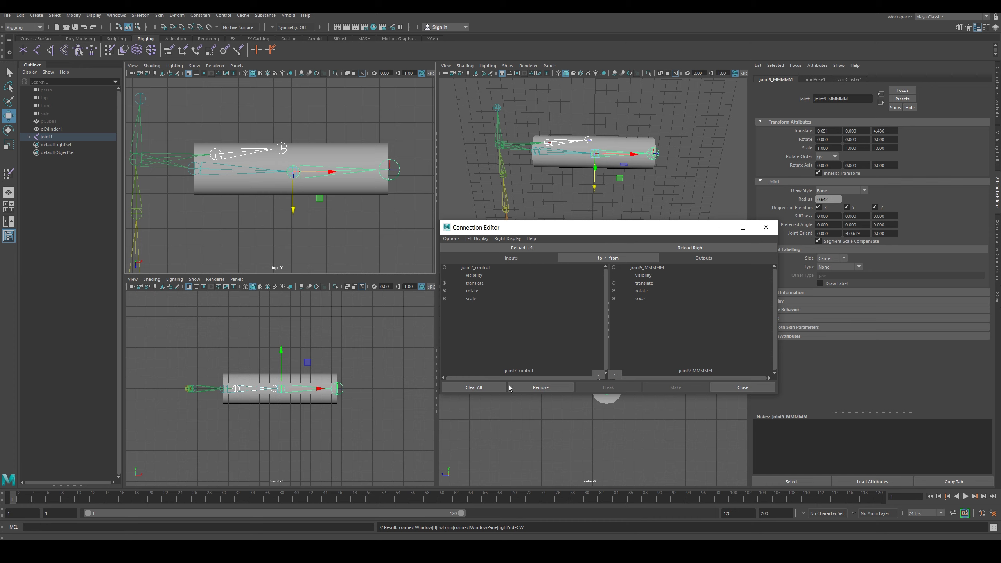
click(766, 227)
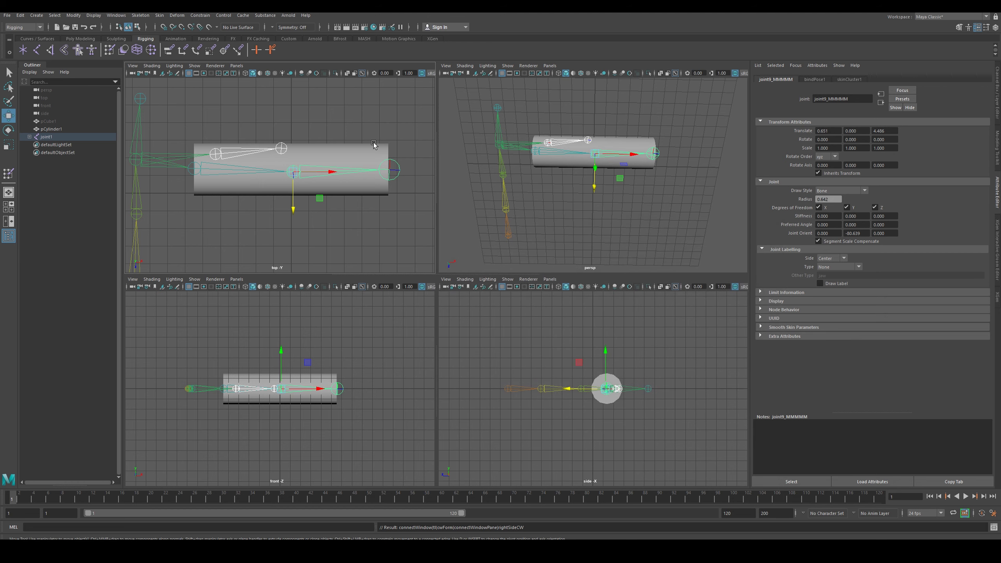
Load joint9_MMMMM as target and joint7_control as source in the Connection Editor, and expand the rotate attributes of both.
click(244, 164)
click(242, 155)
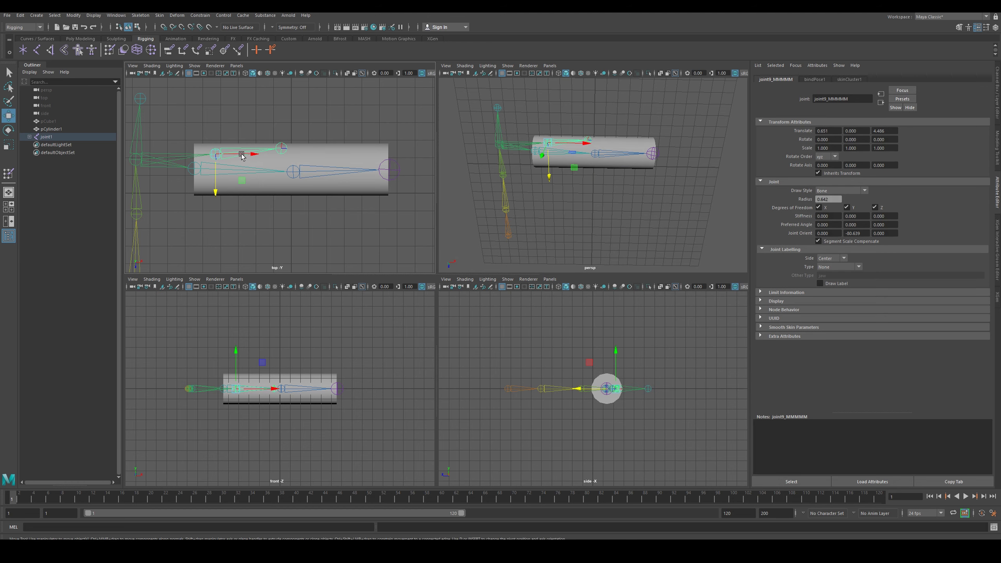
click(315, 174)
click(113, 16)
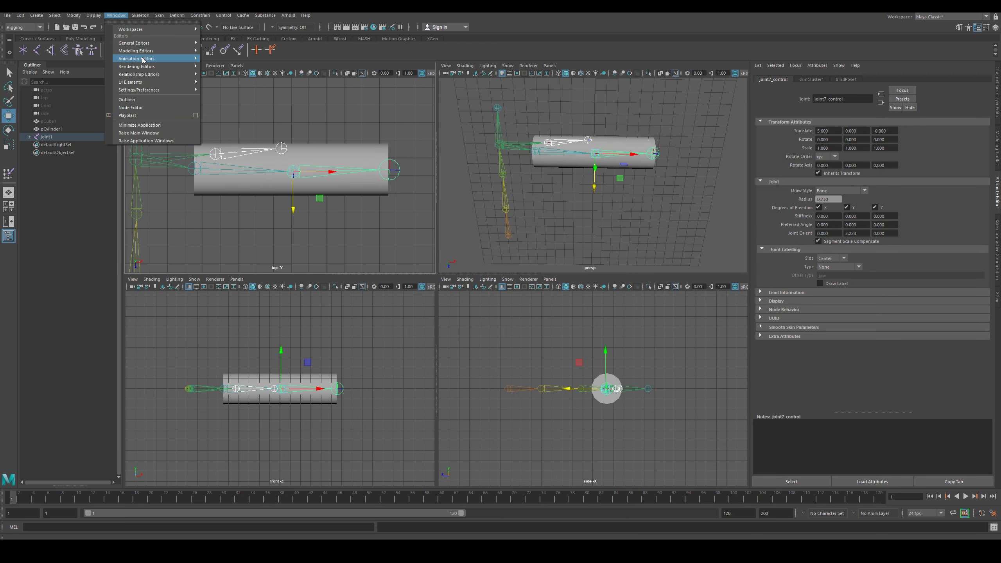
mouse_move(150, 42)
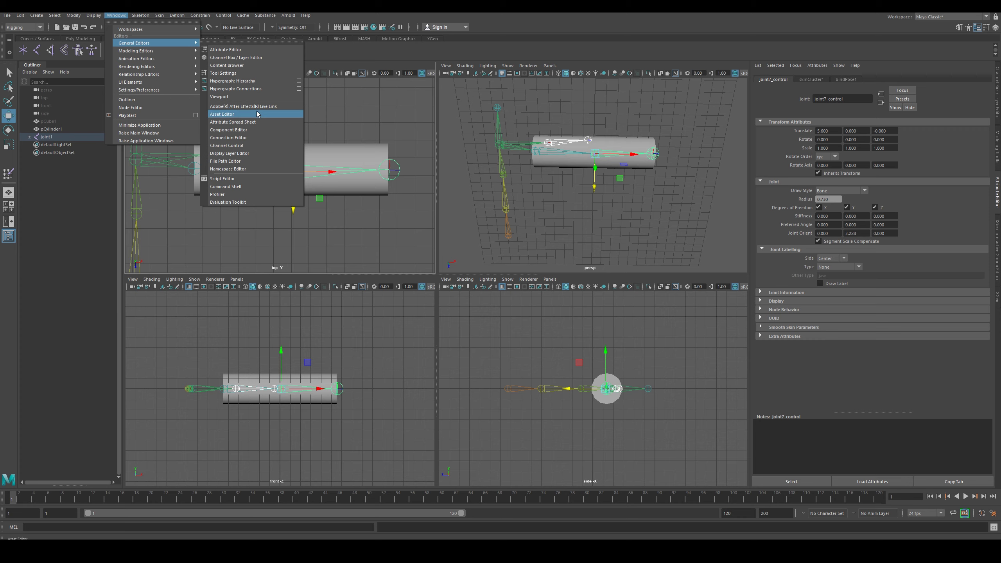
click(256, 138)
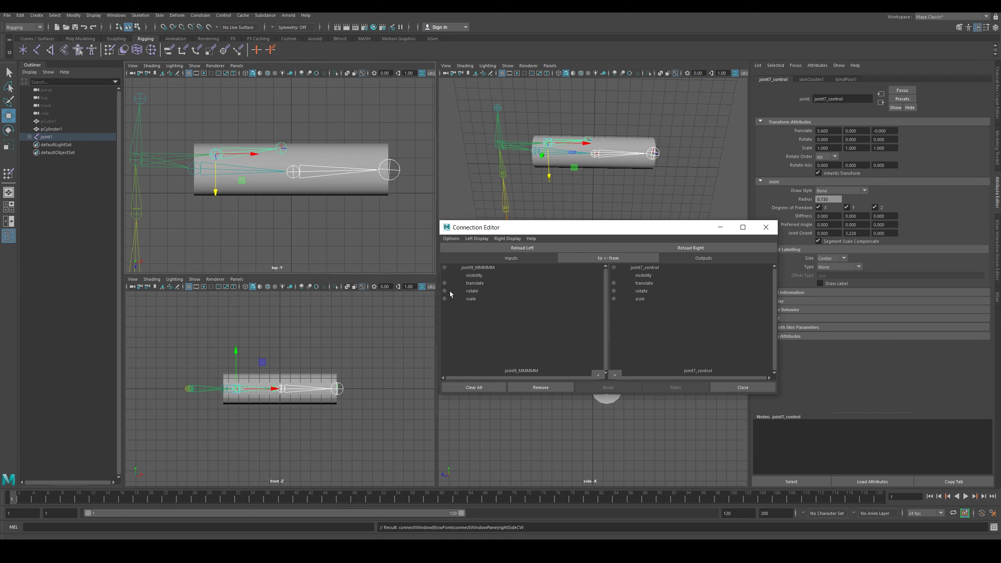
click(613, 291)
click(445, 291)
drag(605, 227, 528, 293)
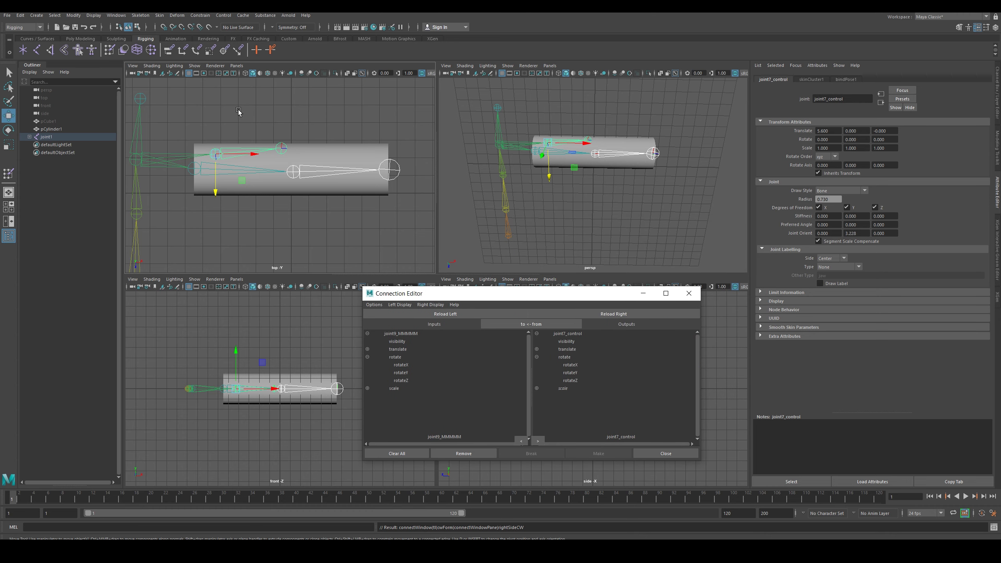
Try rotating joint7_control and joint9_MMMMM in the top view to identify their bending axis, undoing each rotation.
click(313, 174)
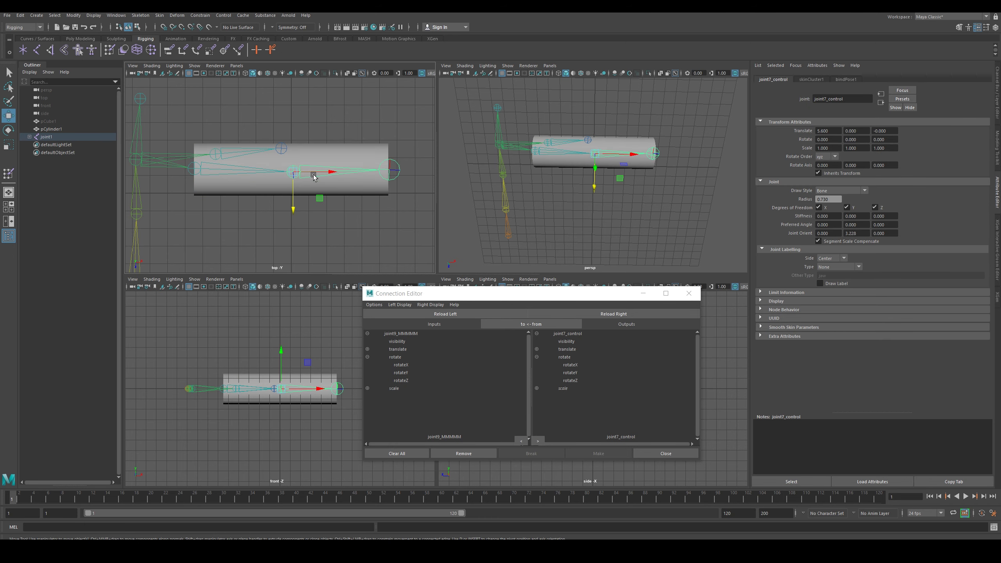
key(e)
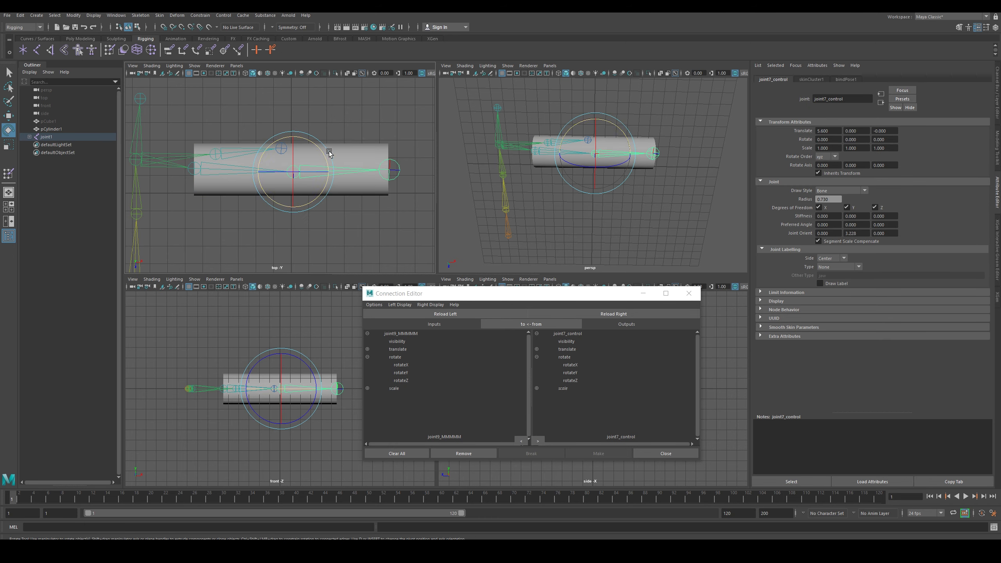
drag(328, 151, 329, 140)
key(ctrl+z)
click(250, 153)
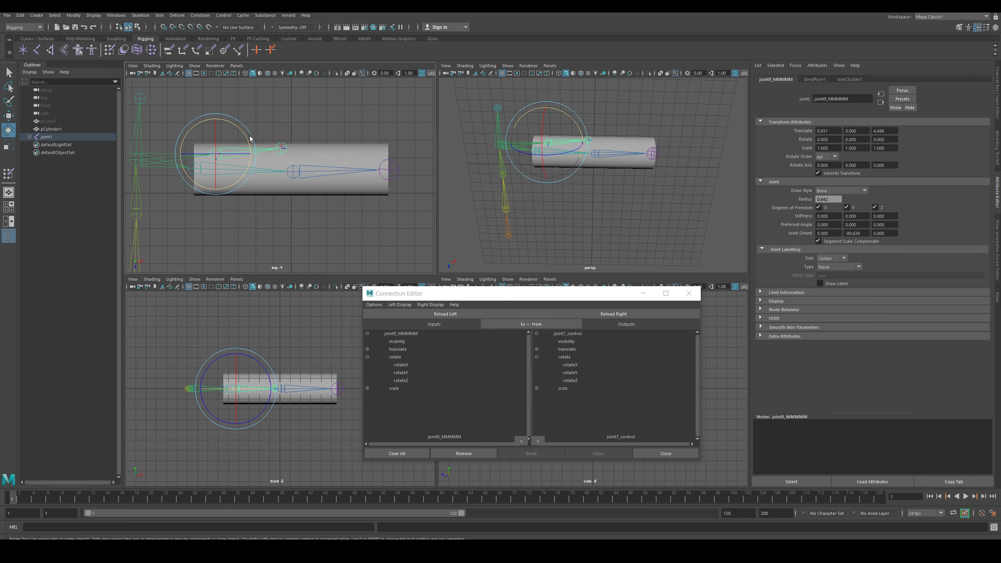
drag(251, 140, 252, 121)
key(ctrl+z)
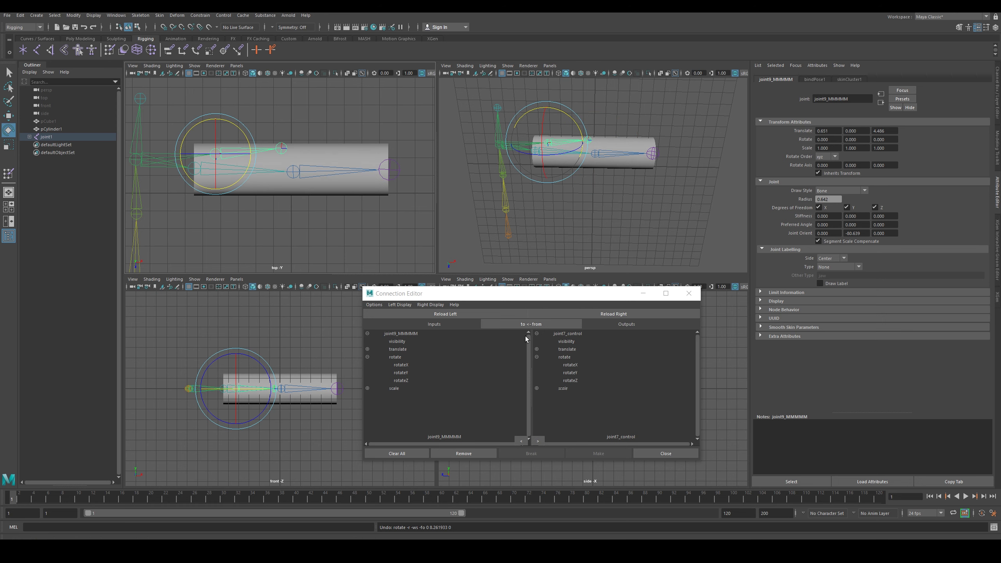
Connect joint7_control's rotateY to joint9_MMMMM's rotateY and minimize the Connection Editor.
click(576, 377)
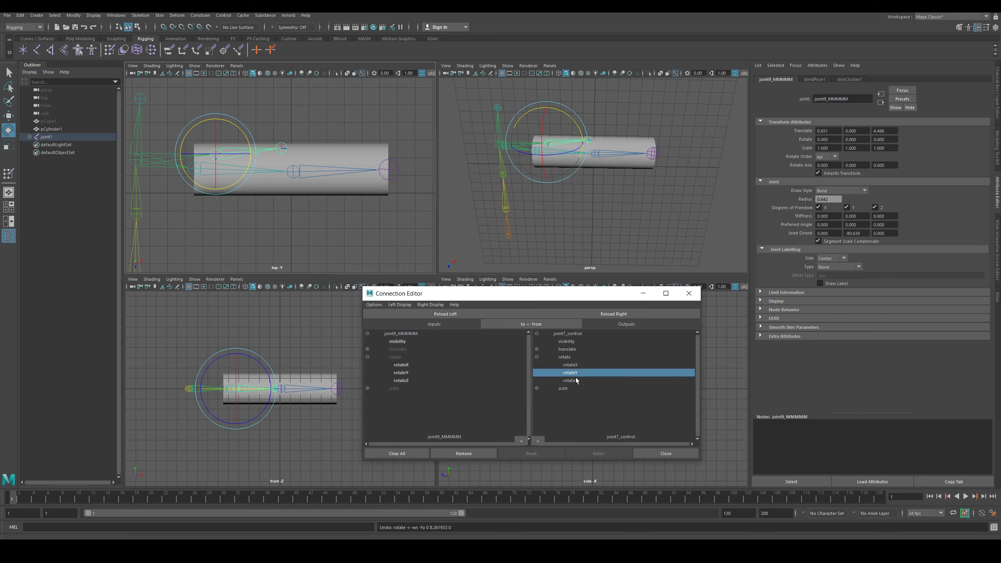
click(402, 374)
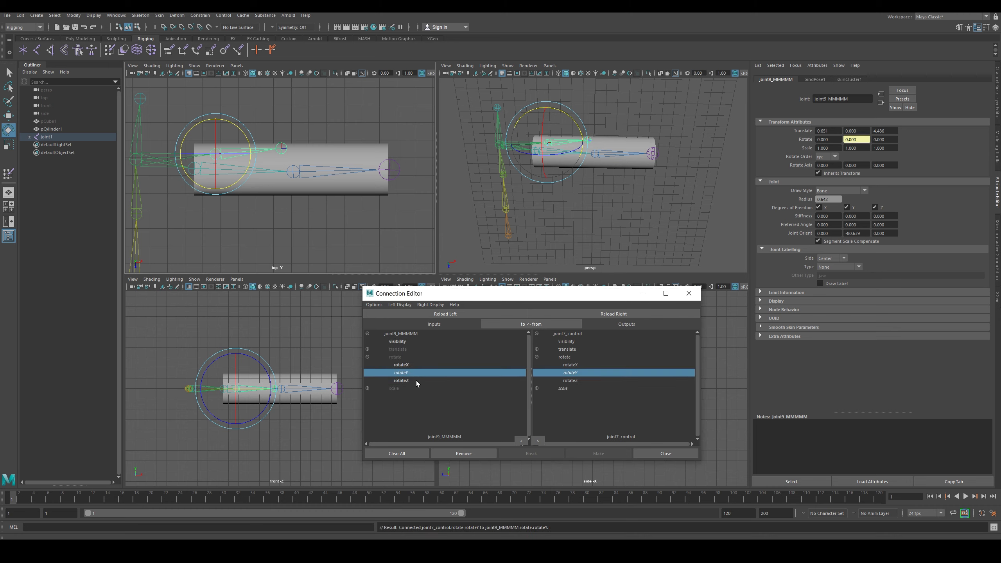
click(643, 292)
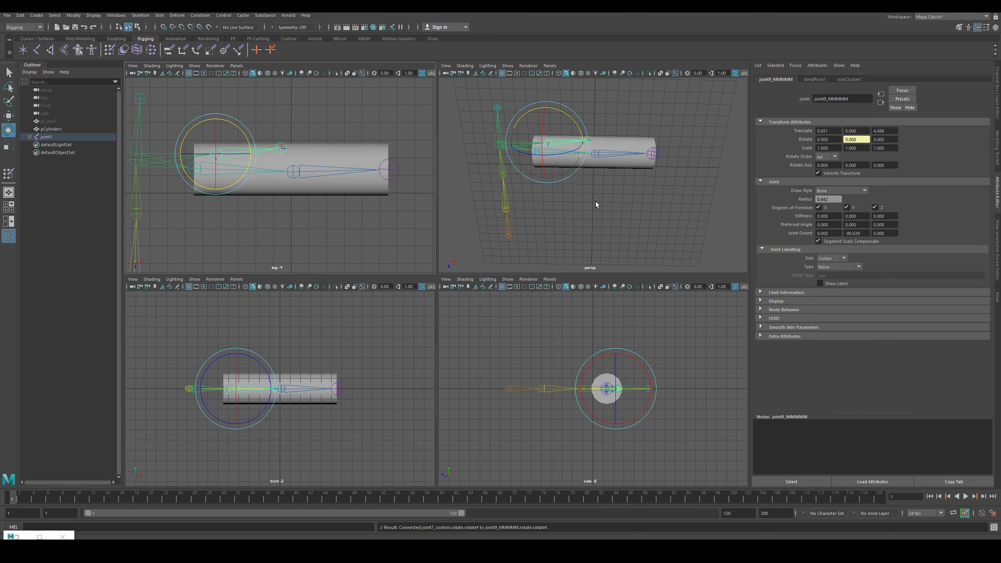
Test the connection by rotating joint7_control about 40 degrees around Y, and rotate it back until the arm is nearly straight.
click(596, 201)
click(319, 171)
drag(325, 154, 315, 123)
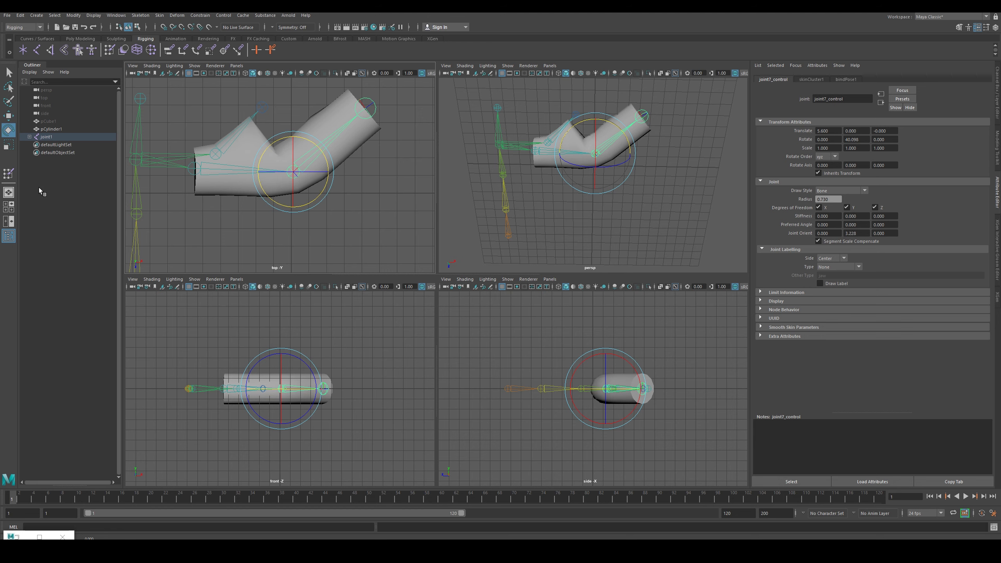
click(12, 176)
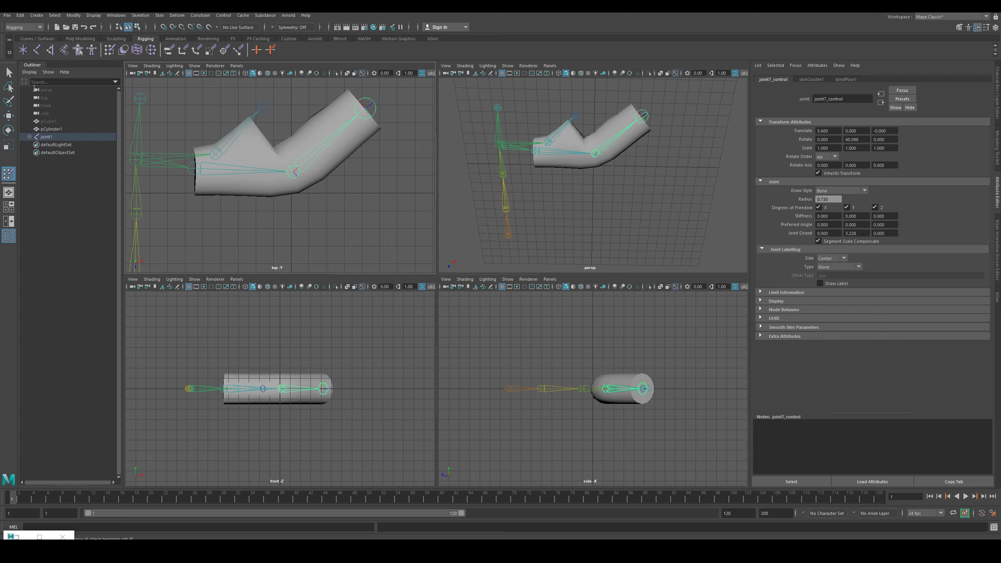
click(8, 130)
mouse_move(323, 150)
mouse_down()
mouse_move(344, 170)
mouse_move(320, 138)
mouse_move(330, 152)
mouse_move(306, 133)
mouse_move(290, 145)
mouse_move(292, 135)
mouse_move(330, 167)
mouse_up()
Open the Paint Skin Weights settings for the cylinder and compare the influences of joint9_MMMMM and joint4.
click(237, 188)
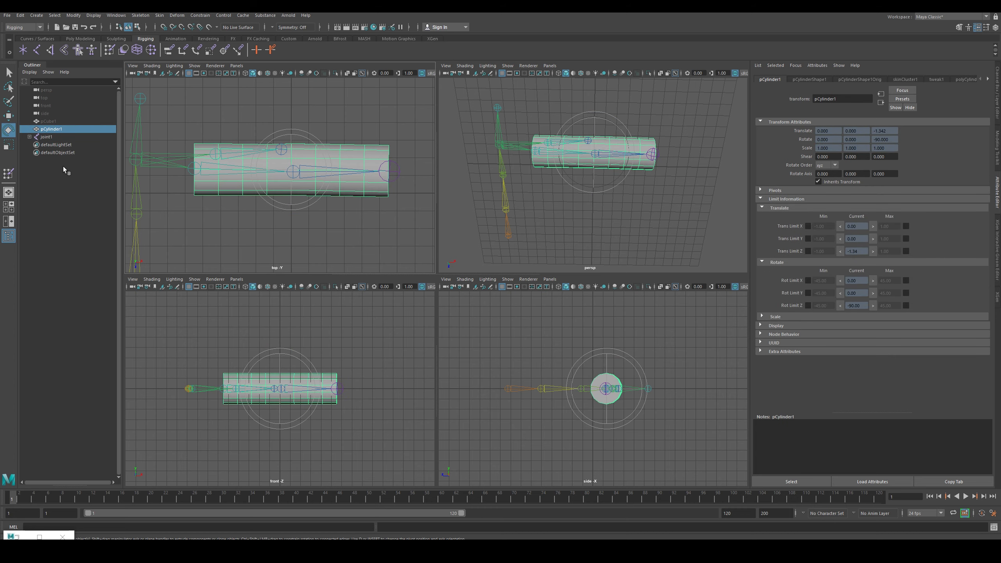
click(9, 175)
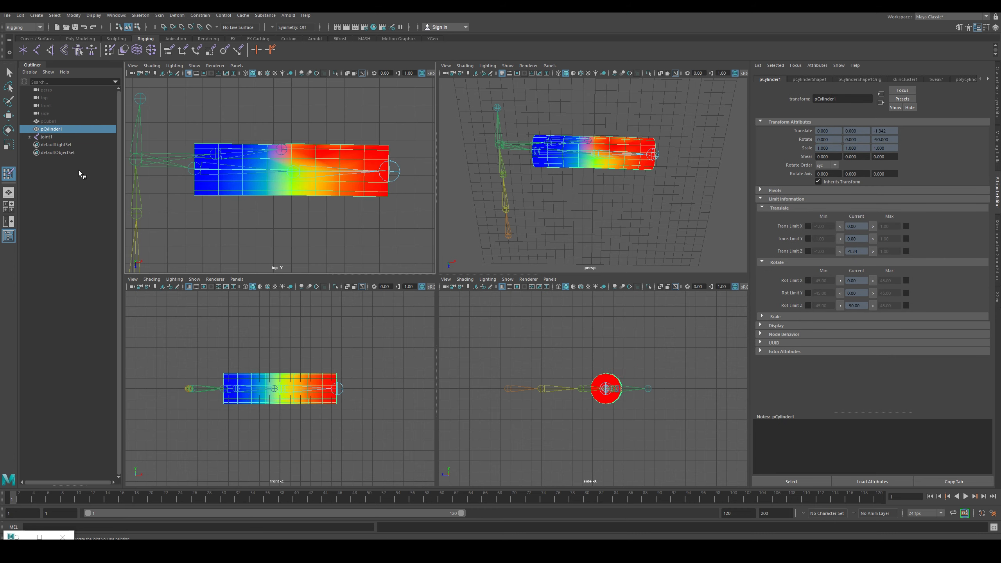
double_click(9, 174)
mouse_move(149, 143)
mouse_down()
mouse_move(193, 207)
mouse_move(244, 238)
mouse_up()
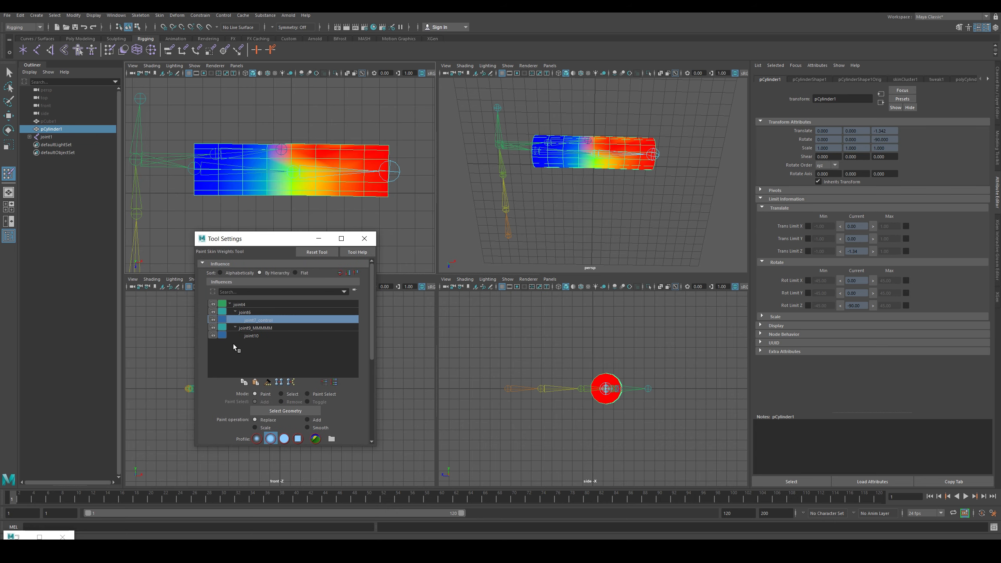
click(256, 328)
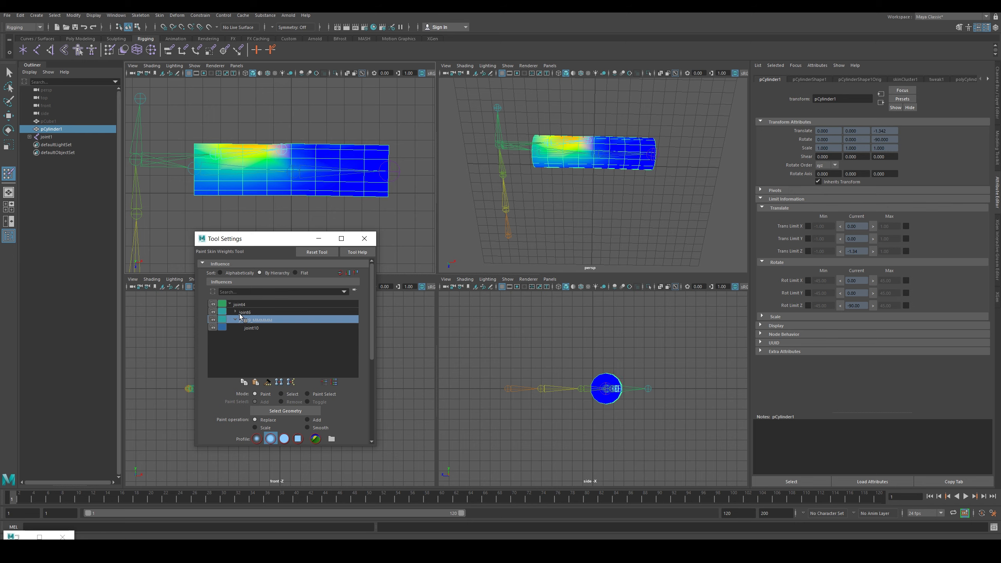
click(250, 308)
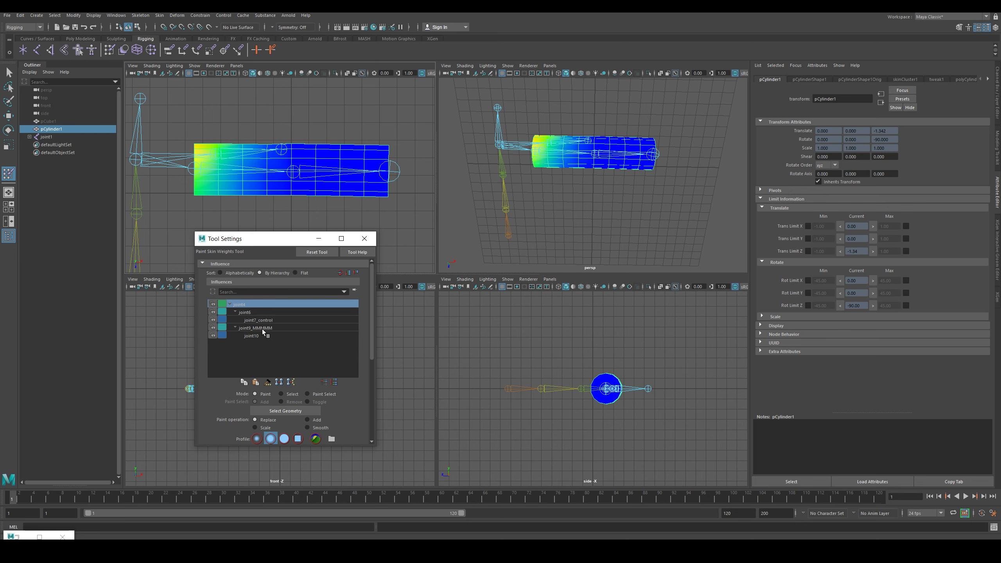
Paint joint6's weight onto the upper side of the cylinder near its shoulder end, around the first muscle joint.
click(251, 312)
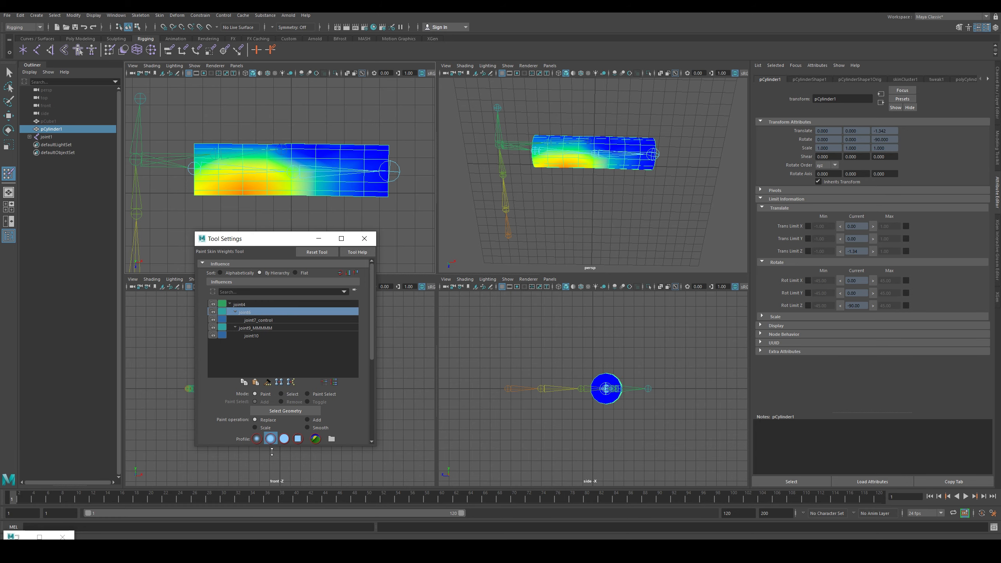
drag(255, 452, 255, 521)
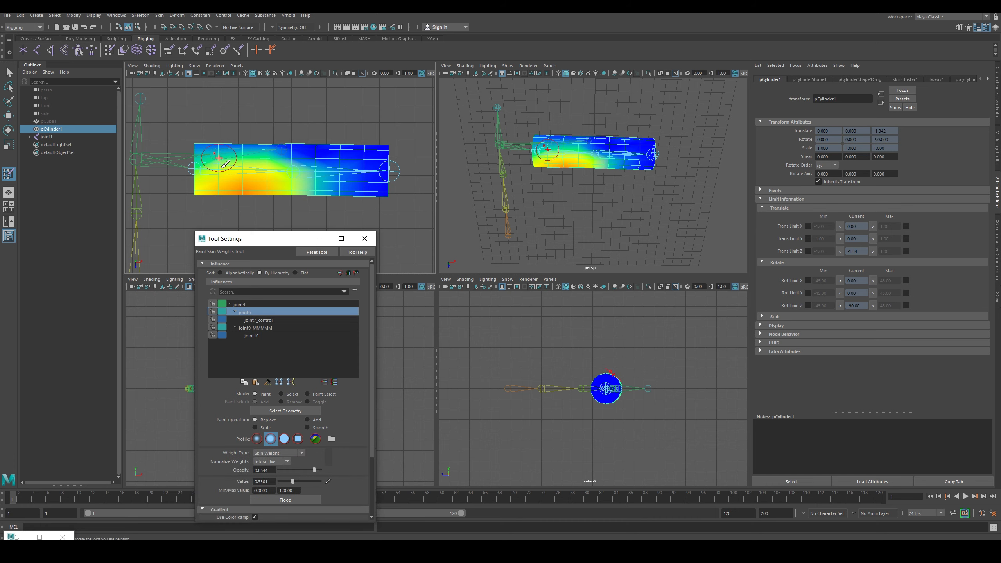
mouse_move(219, 158)
mouse_down()
mouse_move(285, 150)
mouse_move(197, 155)
mouse_up()
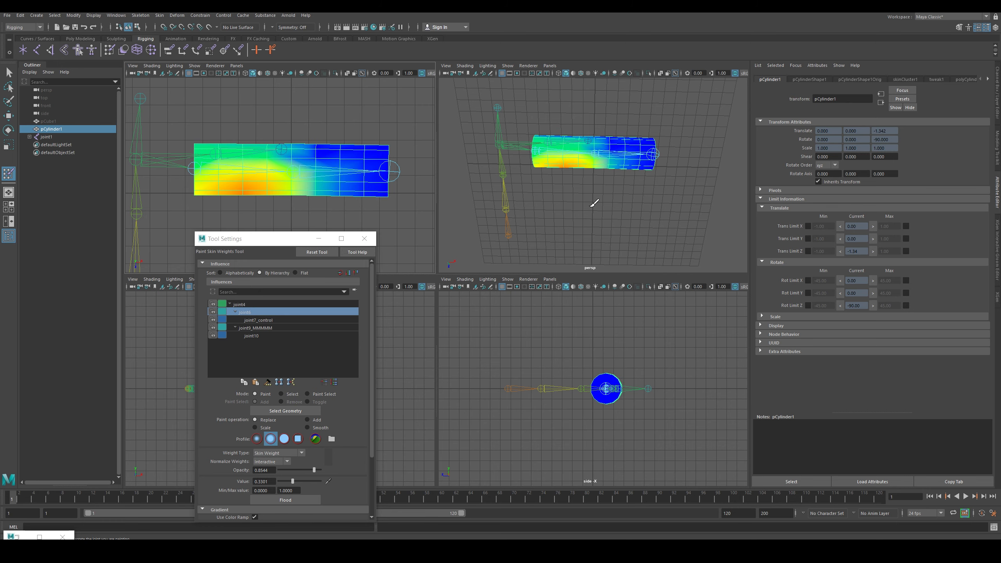
Set the weight brush value to 1 and paint joint6's weight onto the cylinder's lower side near its shoulder end.
mouse_move(593, 216)
alt+mouse_down()
mouse_move(587, 243)
mouse_move(596, 216)
mouse_move(575, 180)
alt+mouse_up()
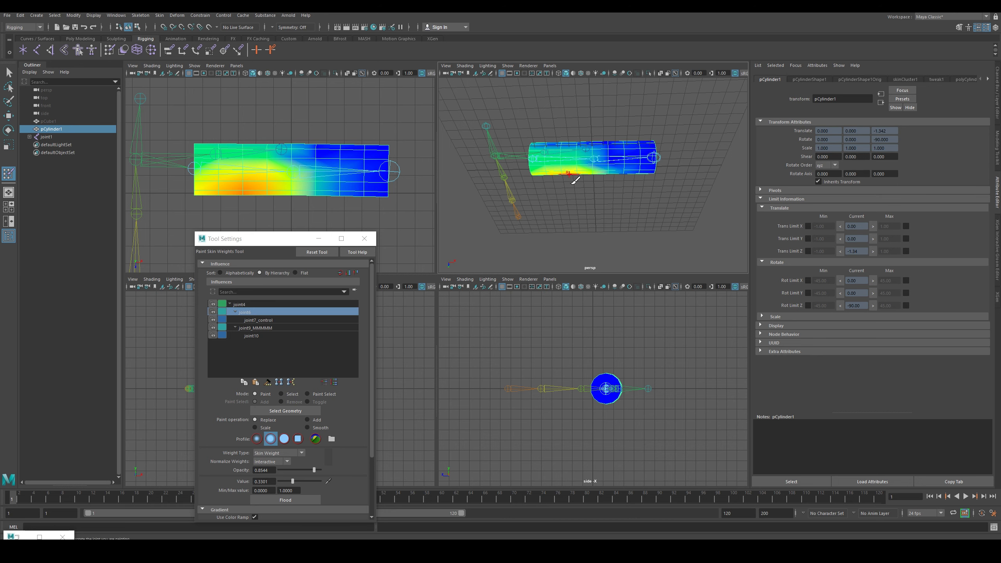
alt+drag(594, 134, 585, 170)
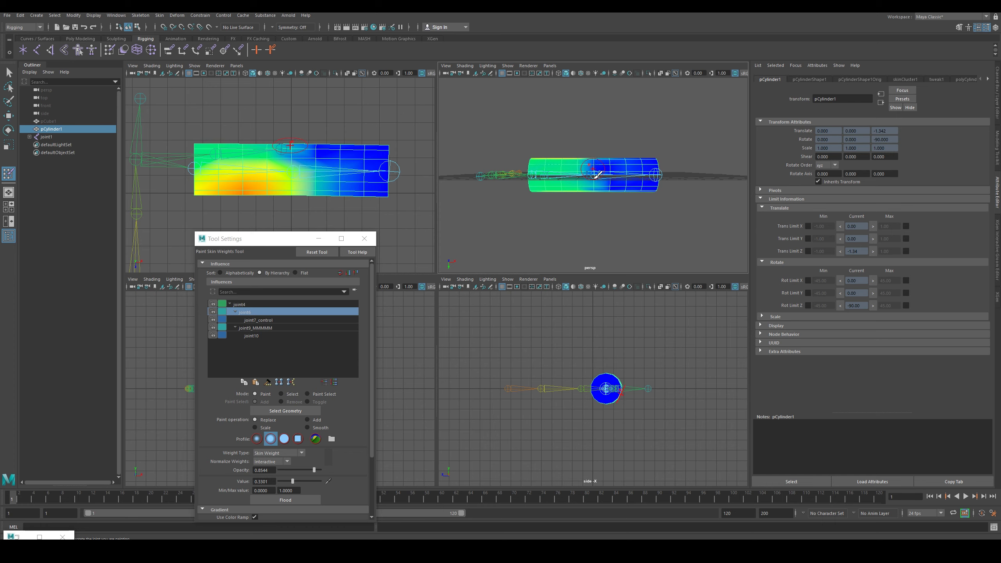
mouse_move(587, 196)
alt+mouse_down()
mouse_move(573, 203)
mouse_move(591, 146)
alt+mouse_up()
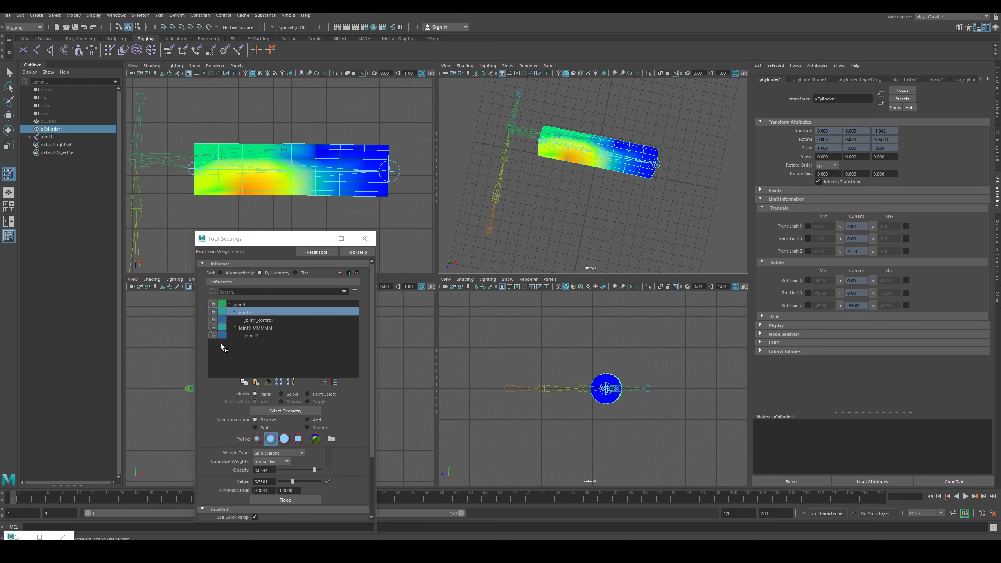
drag(293, 481, 295, 481)
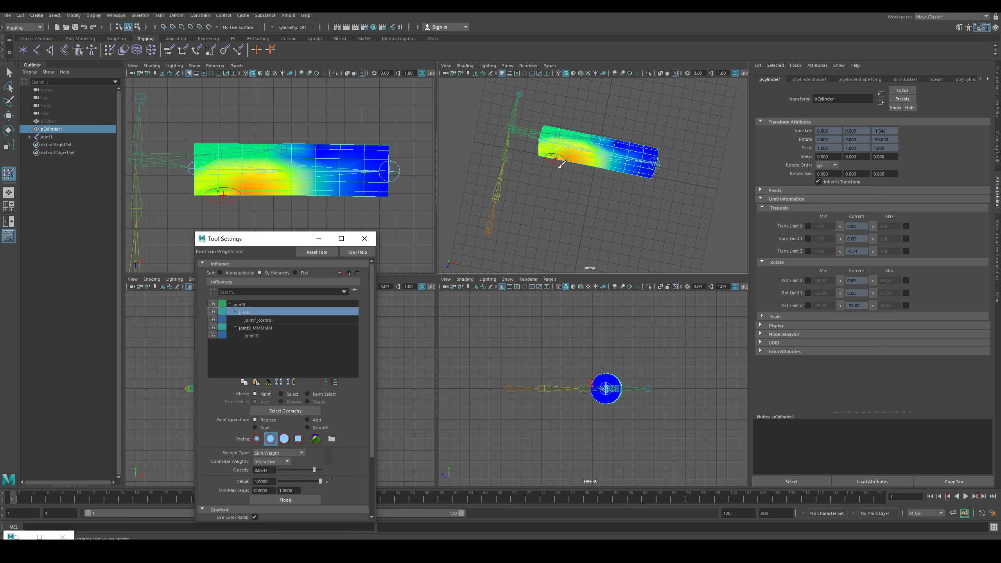
mouse_move(558, 167)
mouse_down()
mouse_move(546, 142)
mouse_move(536, 237)
mouse_move(552, 197)
mouse_move(548, 156)
mouse_move(549, 219)
mouse_up()
Rotate joint7_control about 27 degrees around Y to bend the elbow and test the painted weights.
alt+drag(529, 145, 528, 205)
key(e)
click(364, 172)
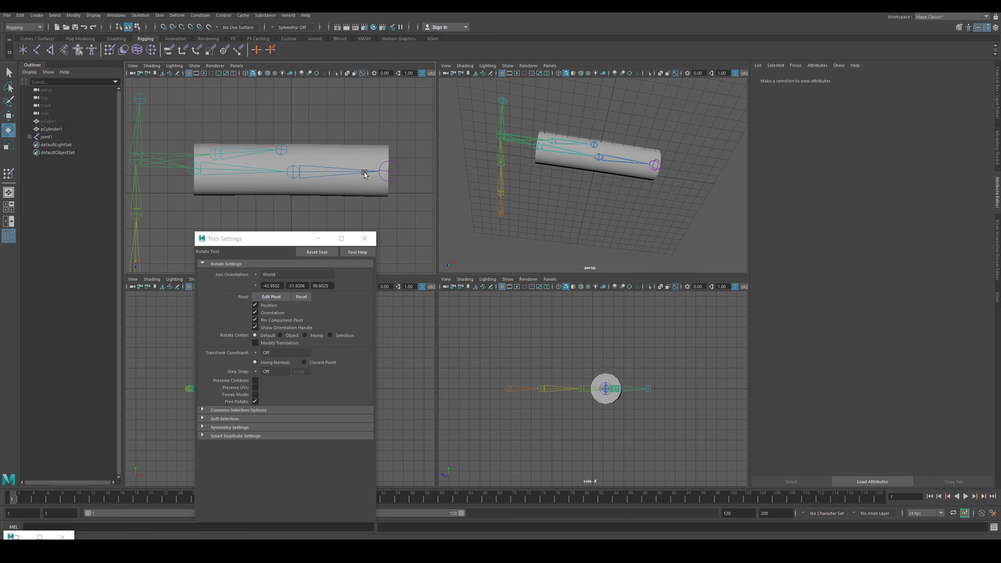
drag(333, 156, 334, 121)
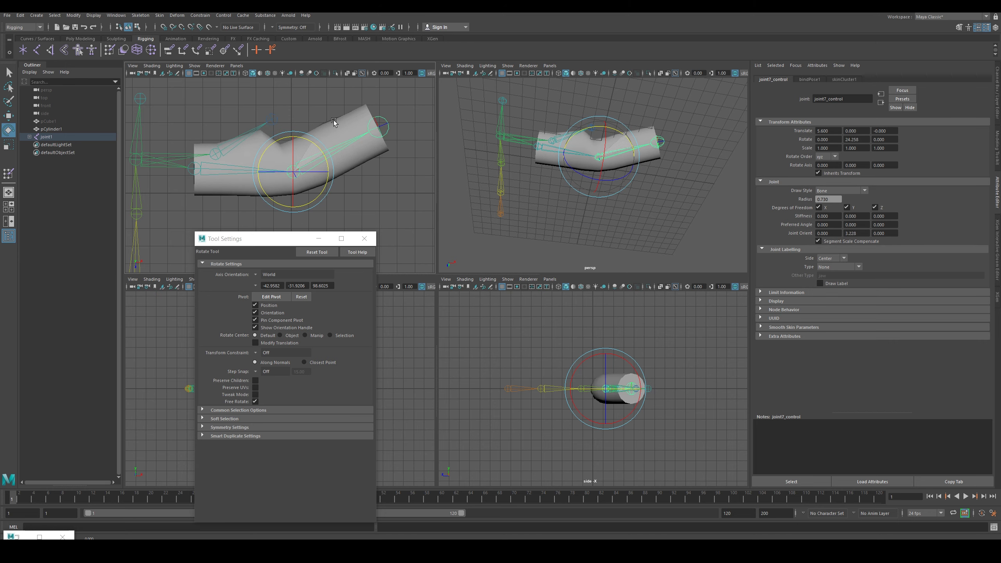
scroll(352, 180, down, 3)
click(188, 267)
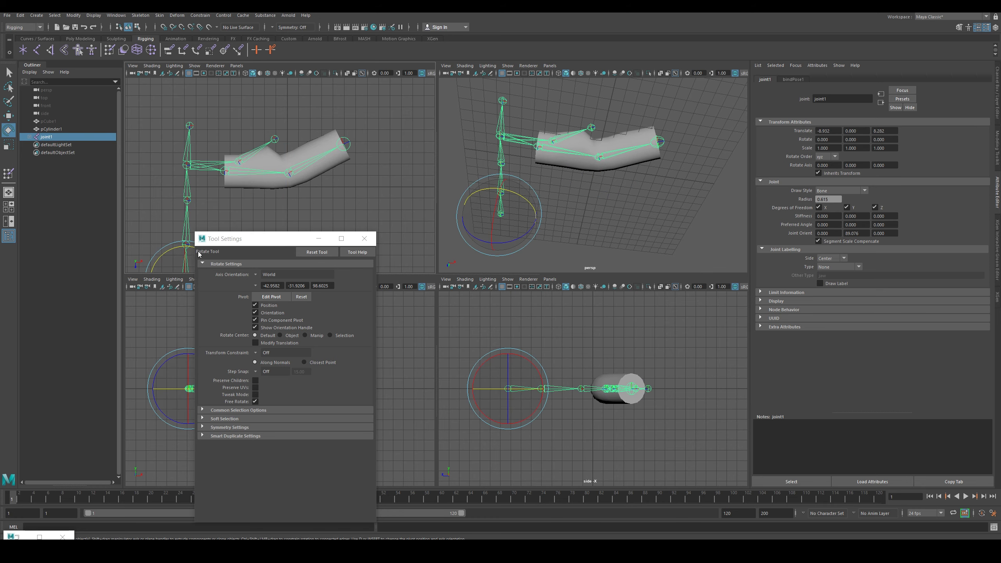
drag(184, 257, 202, 284)
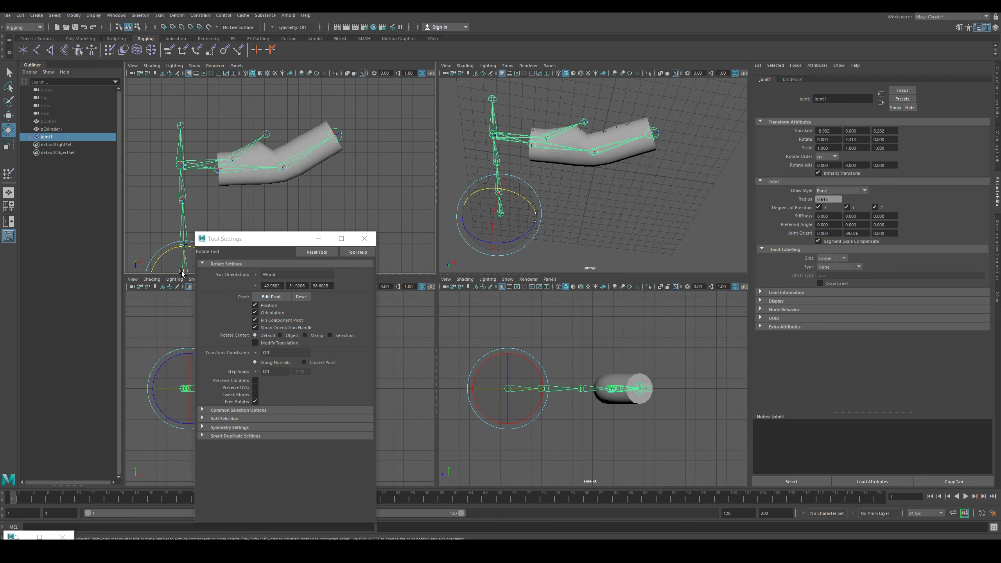
key(ctrl+z)
Minimize the Tool Settings window and set a keyframe for joint7_control's bent pose at frame 1.
click(322, 239)
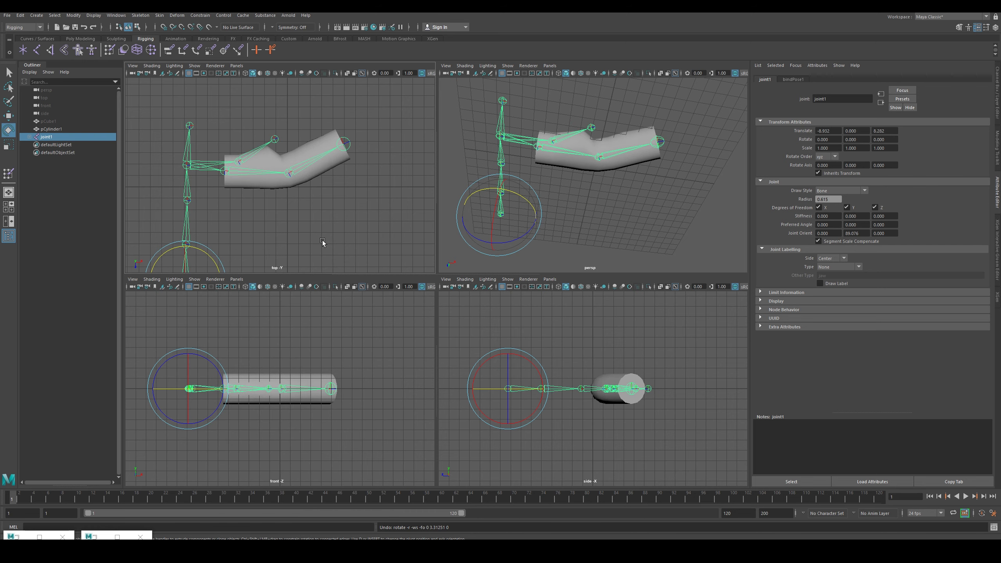
click(287, 230)
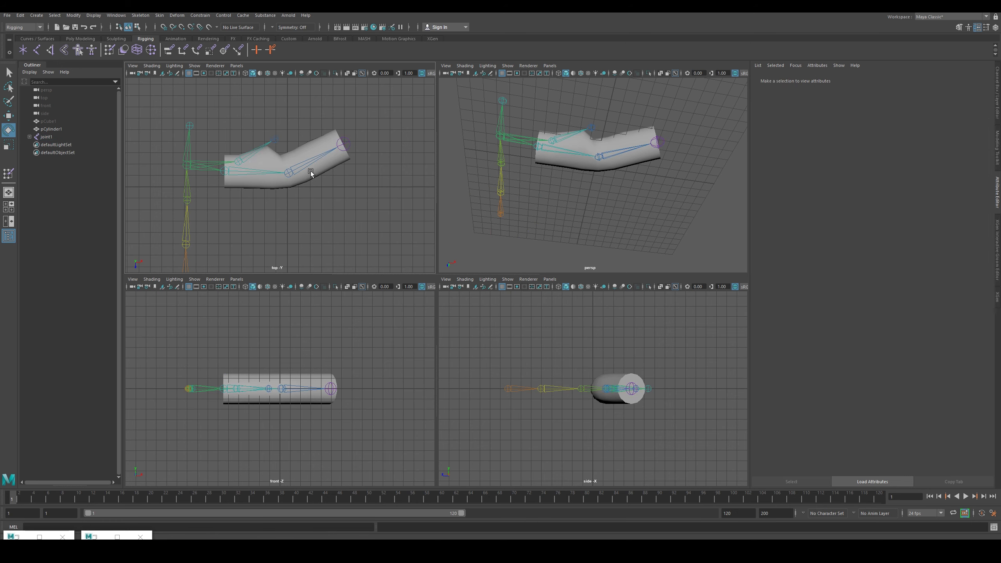
click(310, 170)
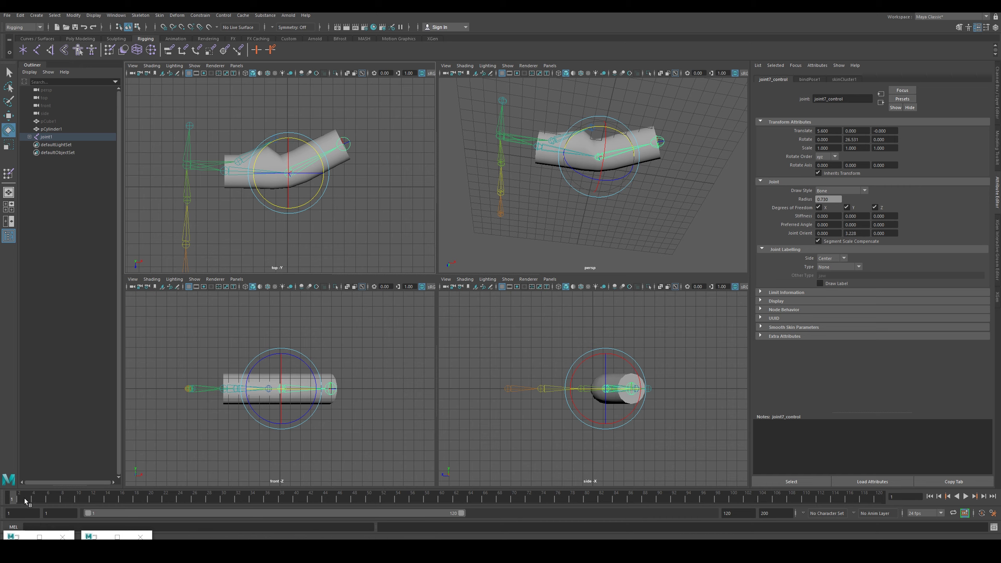
key(s)
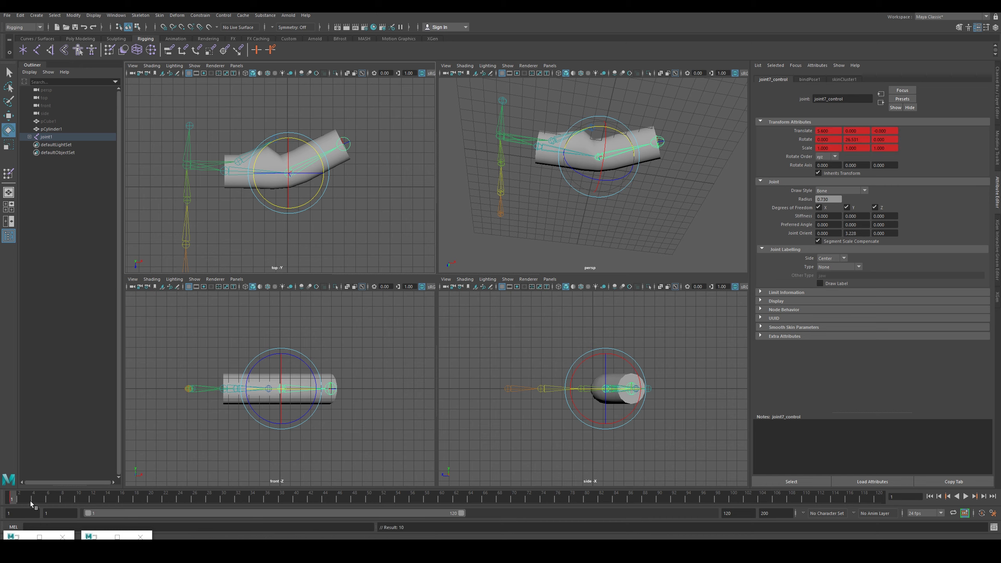
At frame 10, rotate joint7_control to about -1.4 degrees around Y to straighten the arm, key it and play the animation.
click(80, 499)
drag(326, 192, 326, 156)
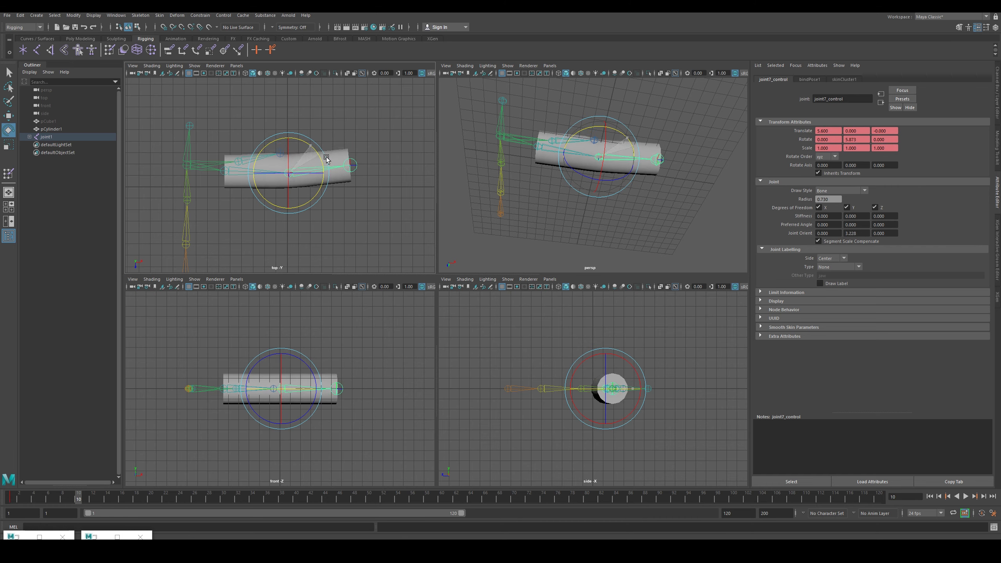
key(s)
key(alt+v)
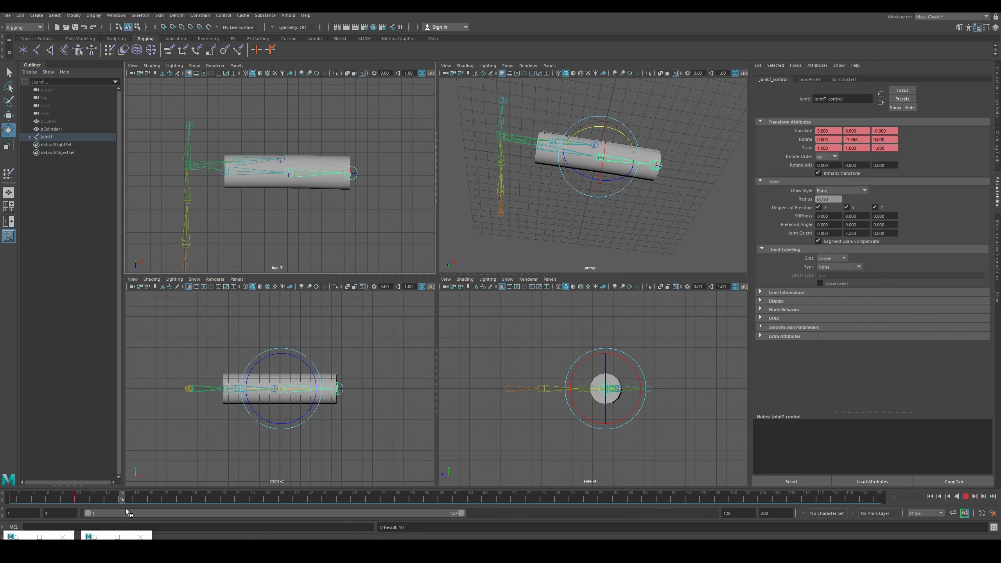
At frame 20, bend joint7_control to about 56 degrees around Y, key the pose and clear the selection.
click(151, 498)
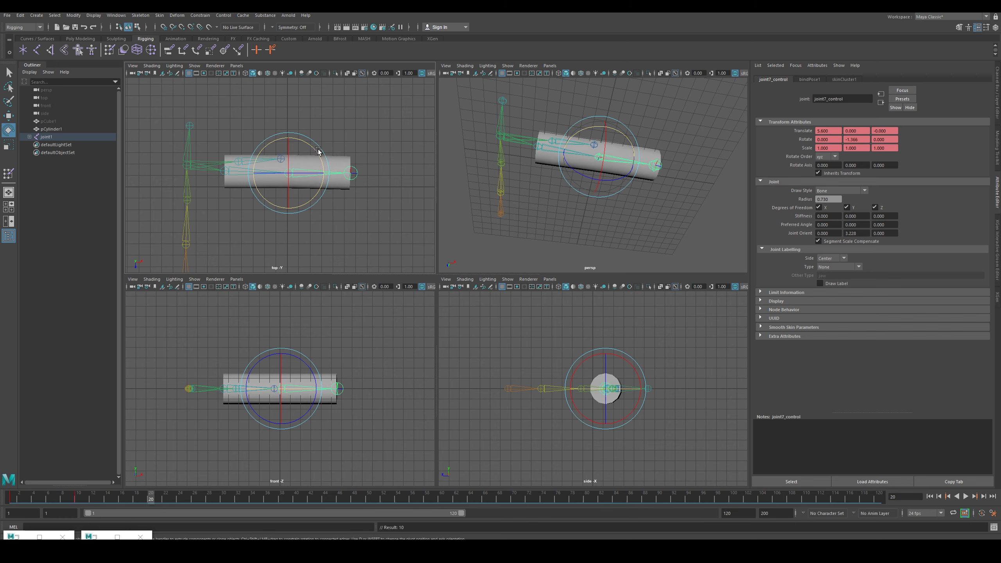
drag(316, 155, 273, 94)
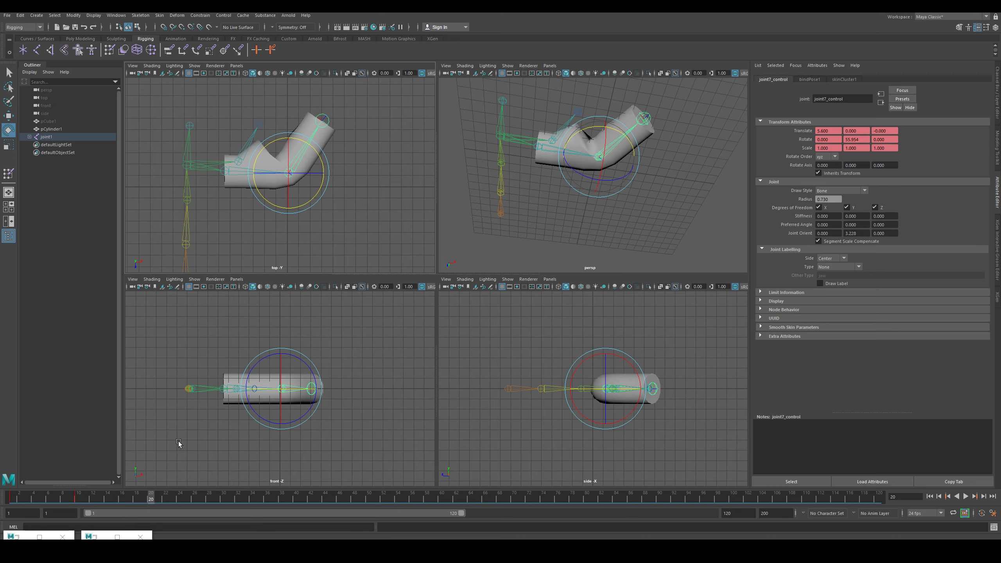
key(s)
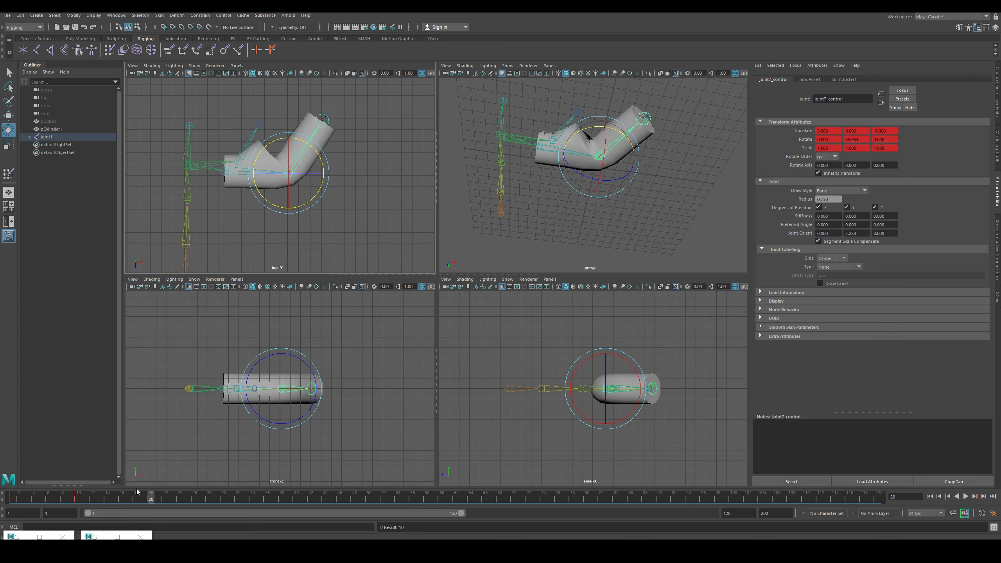
click(339, 214)
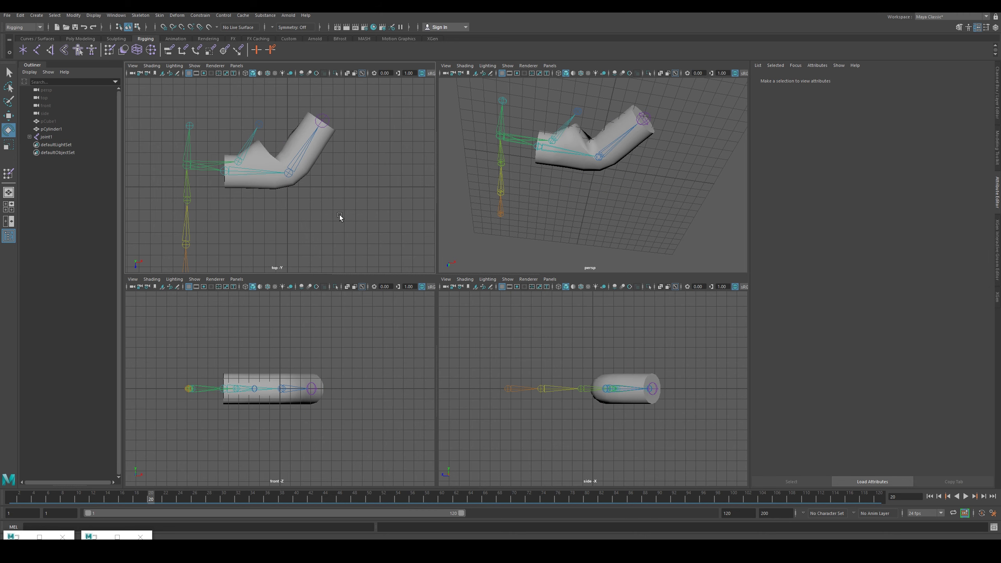
Export the skinned cylinder together with the joint1 skeleton as an FBX file named hand_bend to the Desktop.
scroll(339, 214, down, 2)
drag(175, 102, 324, 269)
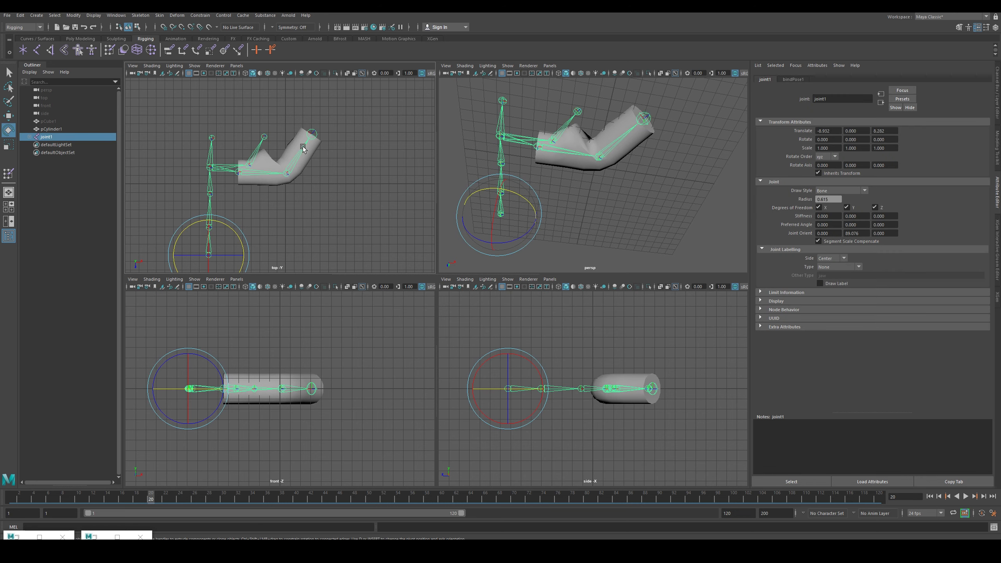
click(281, 167)
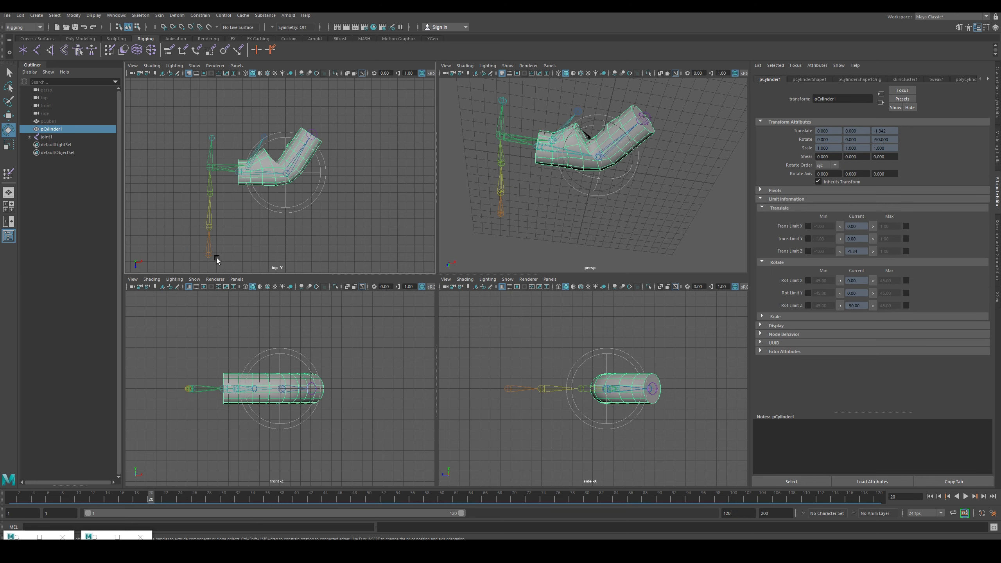
shift+click(216, 256)
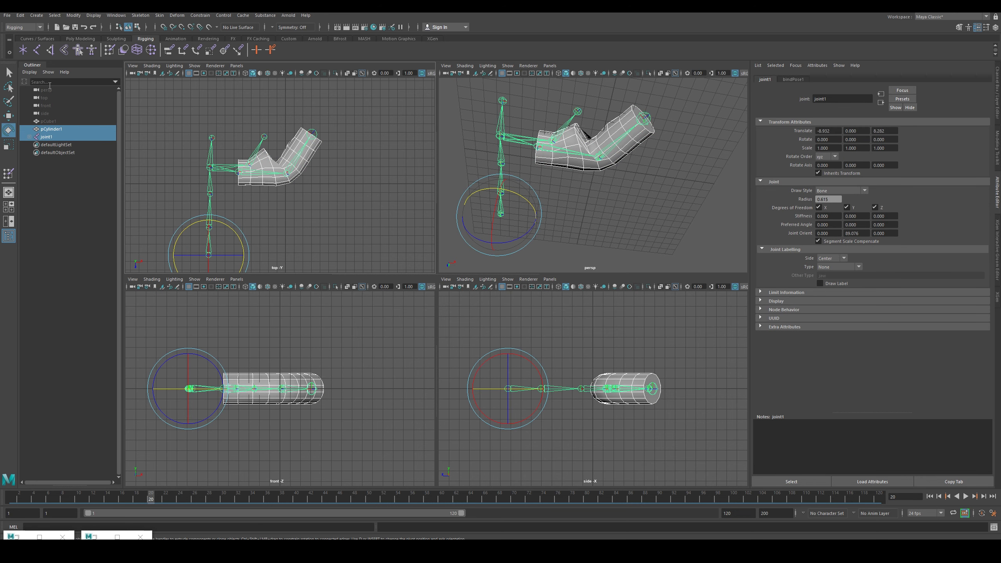
click(7, 15)
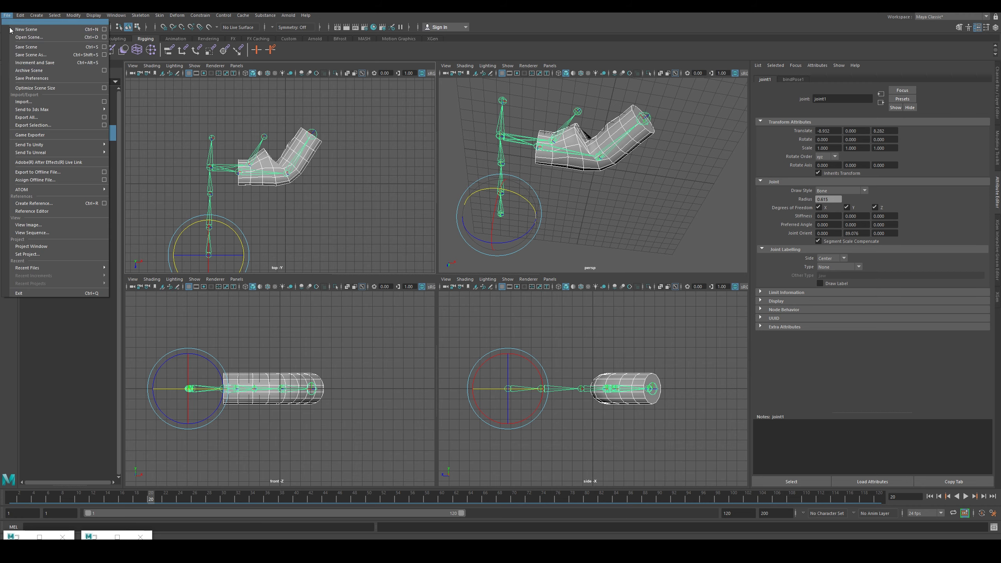
click(51, 126)
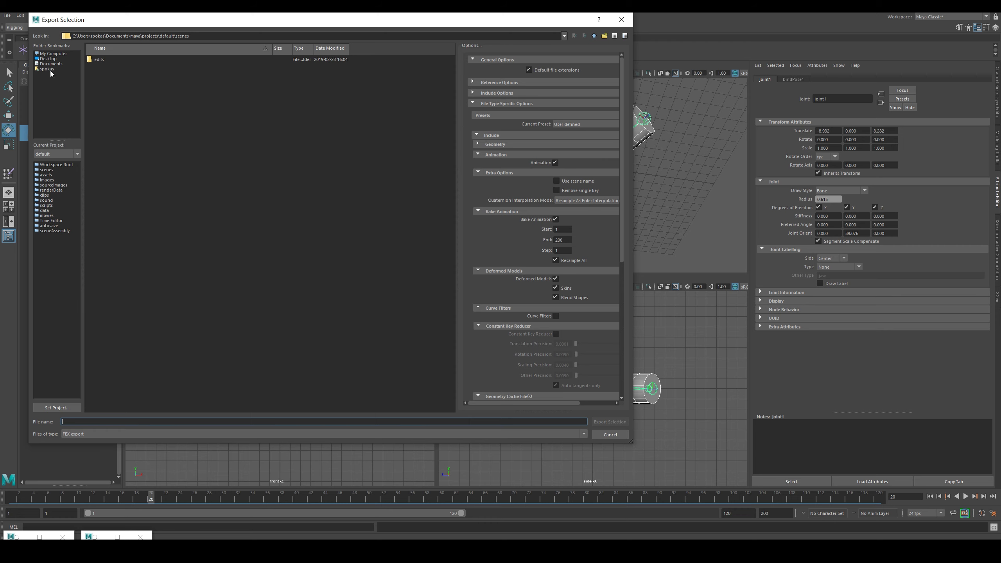
click(49, 59)
click(97, 327)
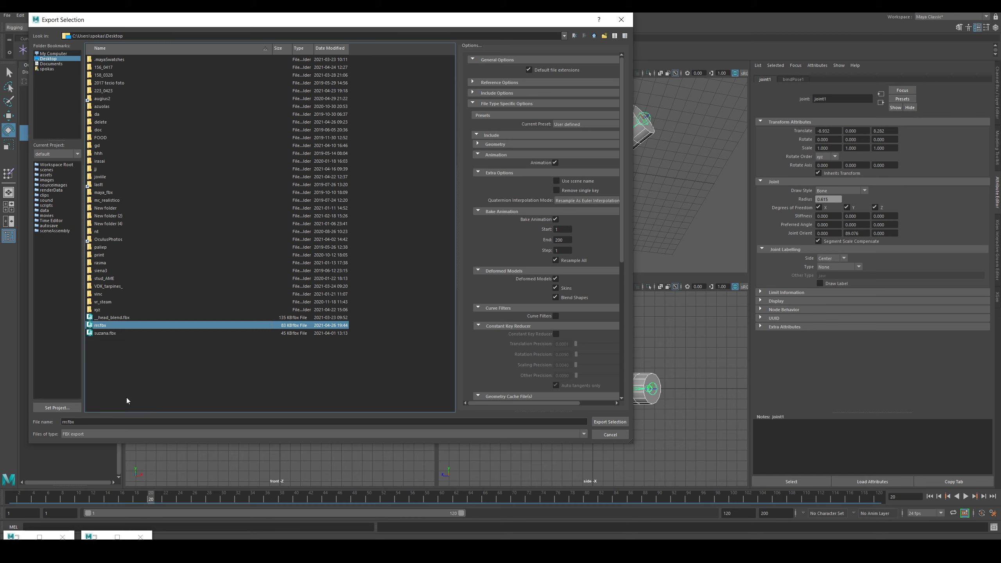
click(91, 423)
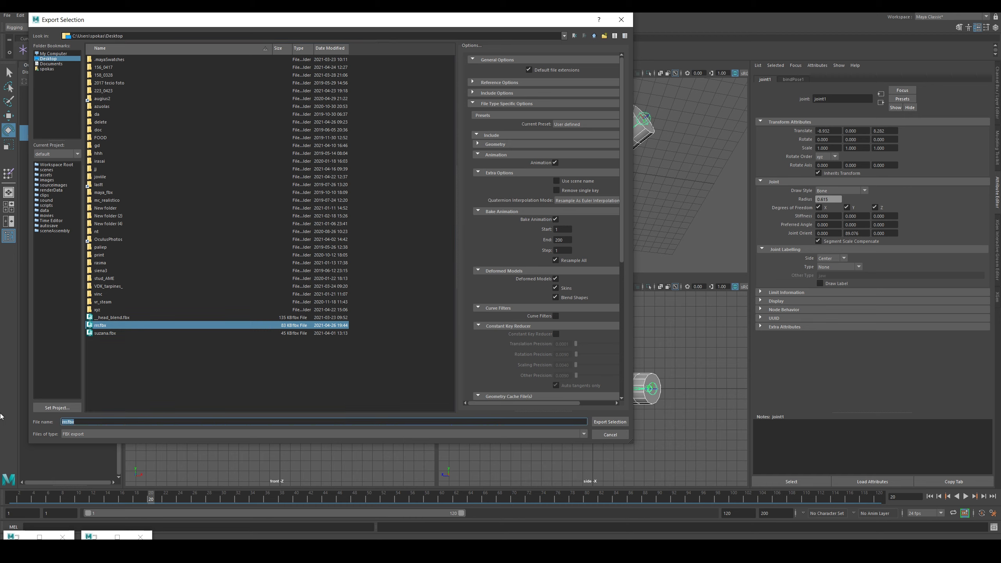
text(hand_bend)
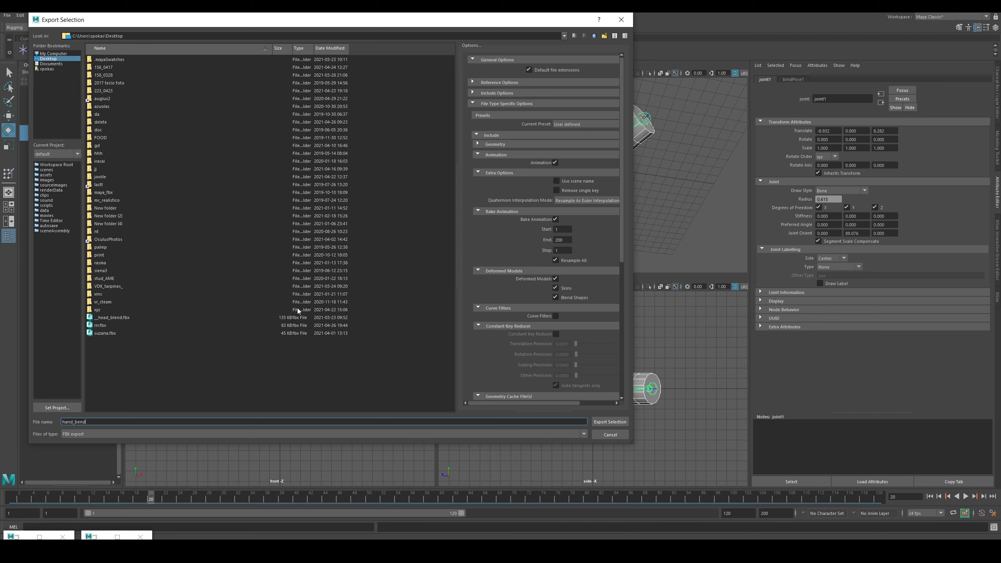
click(605, 422)
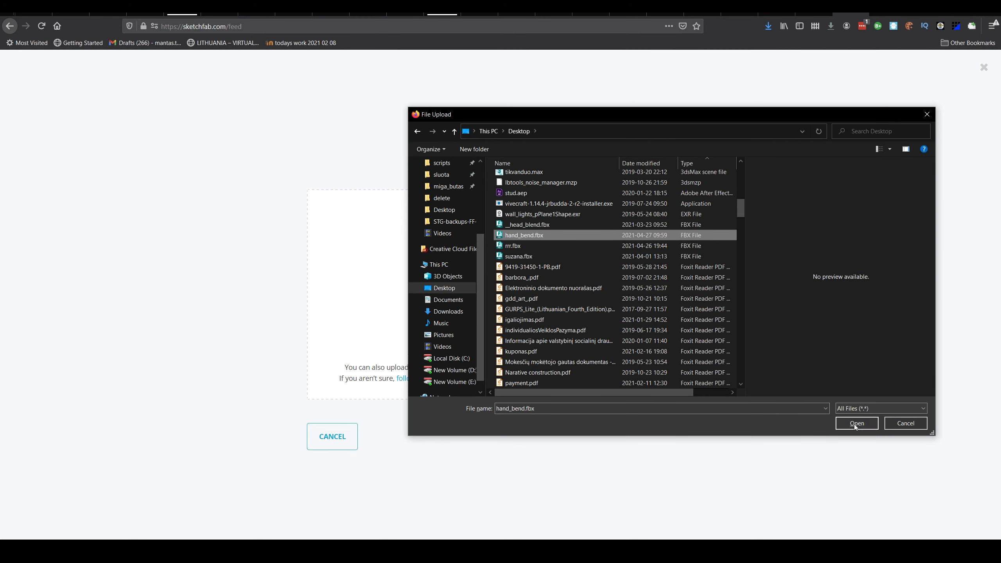
Switch to Sketchfab in the browser, upload hand_bend.fbx as a new model and open its 3D settings.
click(855, 423)
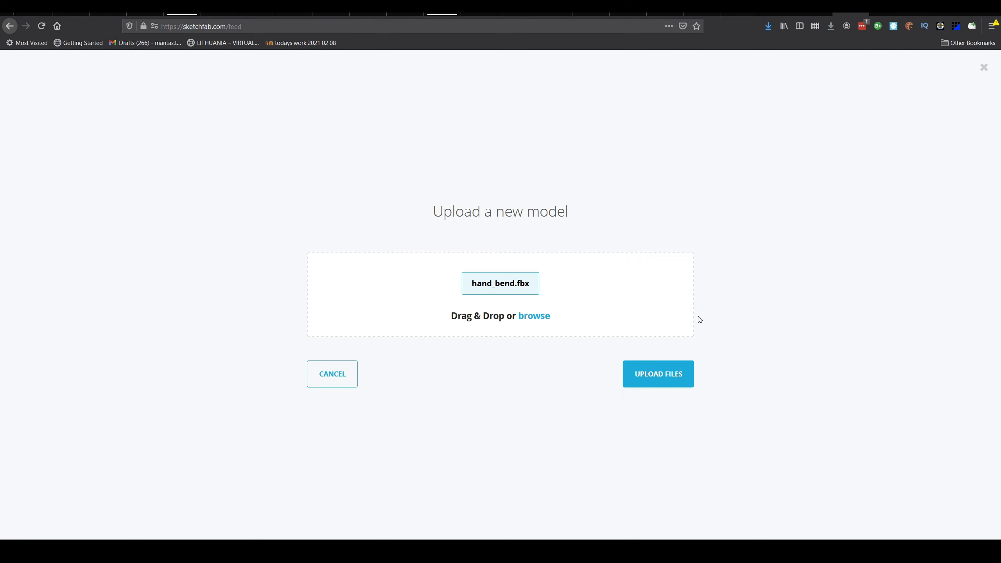
click(650, 377)
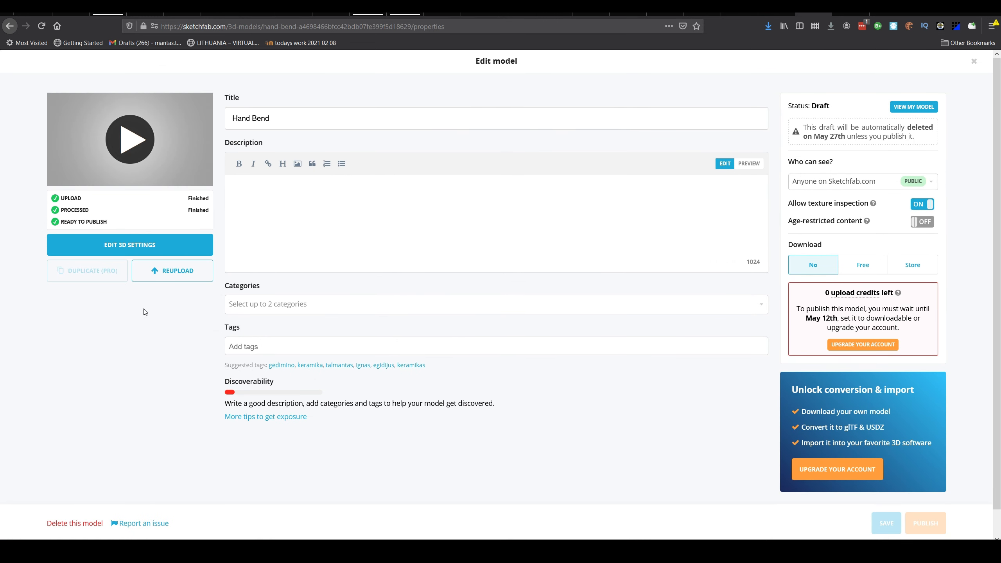
click(99, 252)
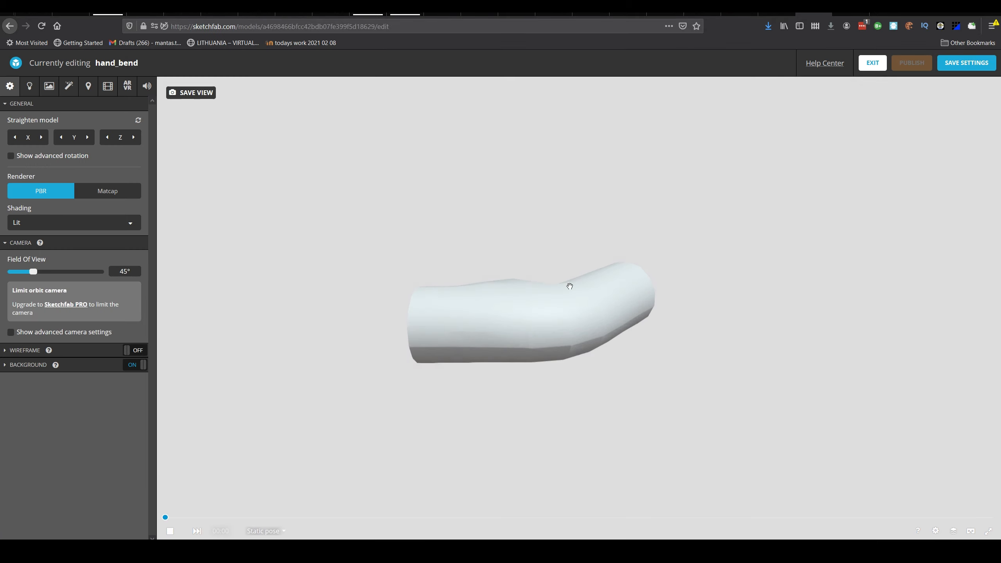
Play the Take 001 animation on the uploaded arm and examine how the muscle bulges as the elbow bends.
drag(632, 284, 264, 445)
click(262, 532)
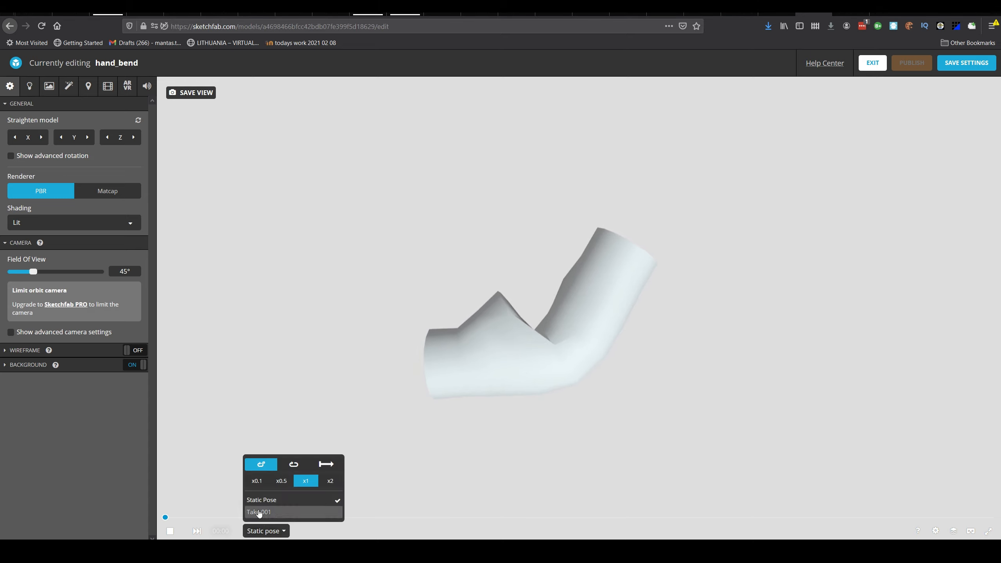
click(258, 511)
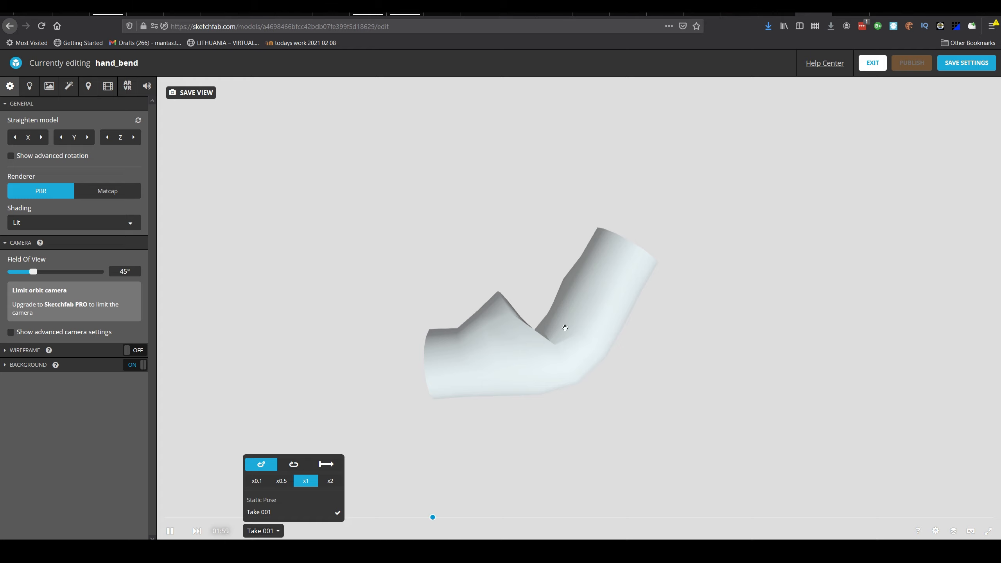
drag(206, 518, 173, 519)
mouse_move(534, 273)
mouse_down()
mouse_move(467, 264)
mouse_move(588, 273)
mouse_move(524, 284)
mouse_up()
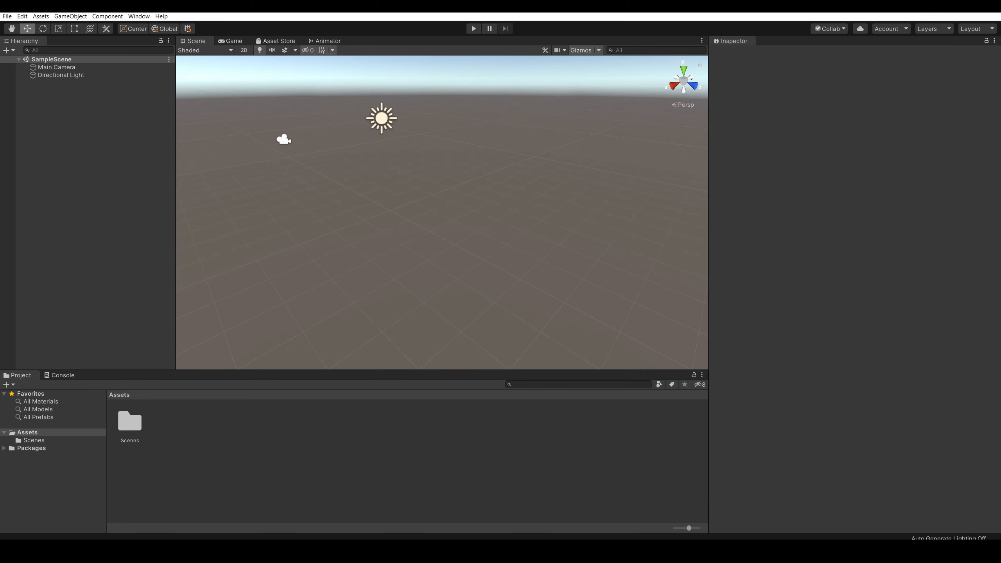
Switch to Unity, import hand_bend.fbx from the Desktop as a new asset and play its Take 001 animation in the preview.
click(69, 16)
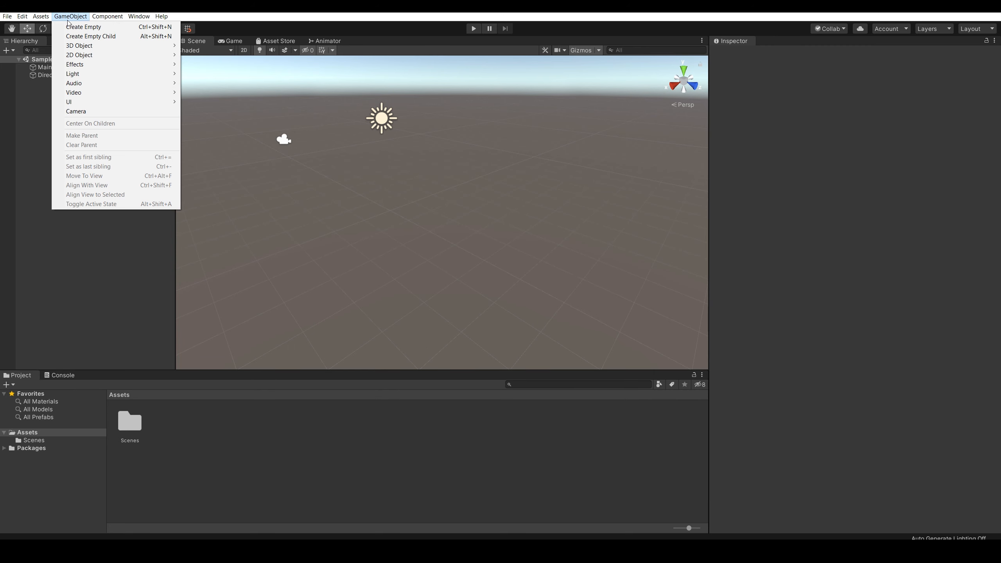
mouse_move(40, 16)
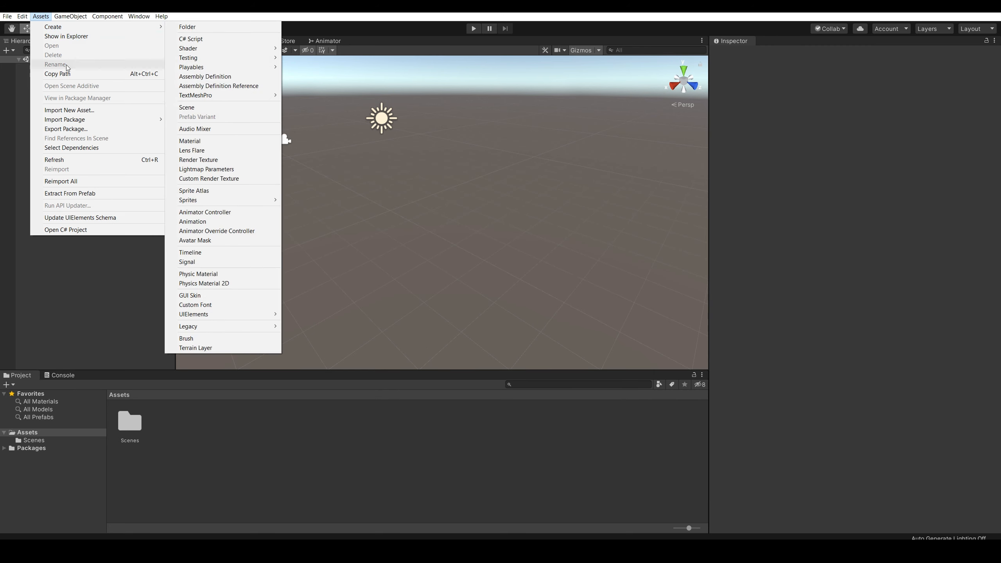
click(72, 111)
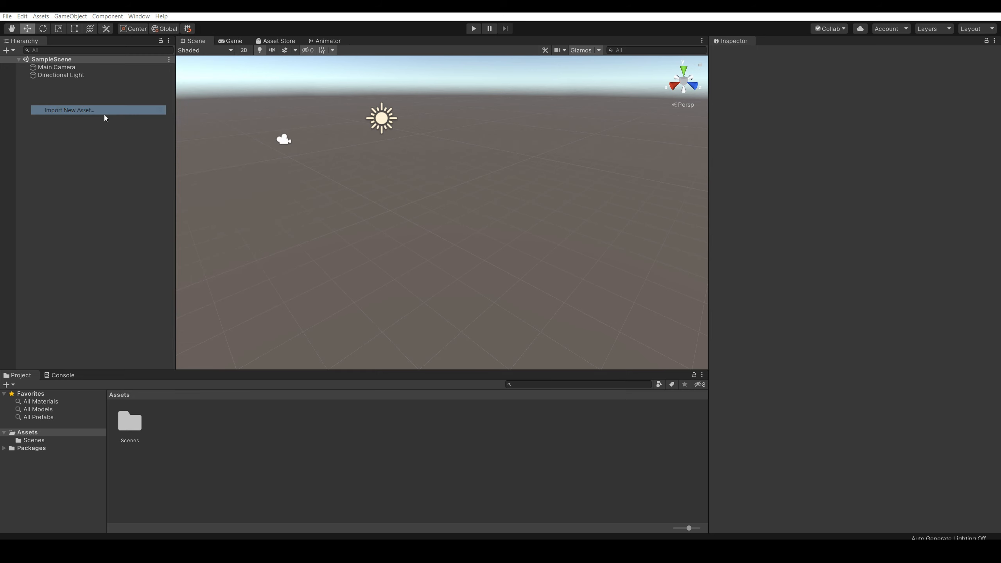
click(44, 79)
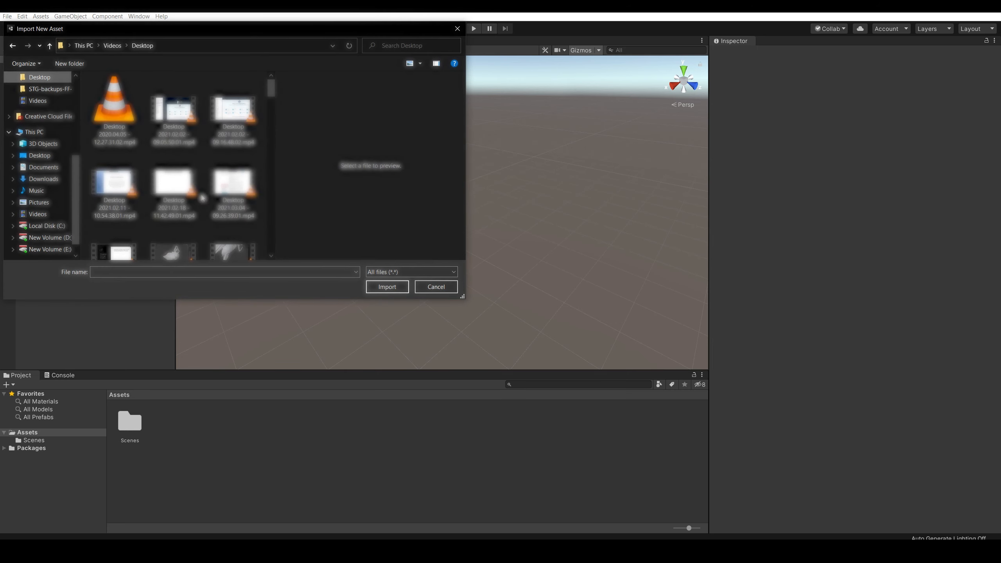
scroll(41, 154, up, 3)
scroll(41, 152, up, 2)
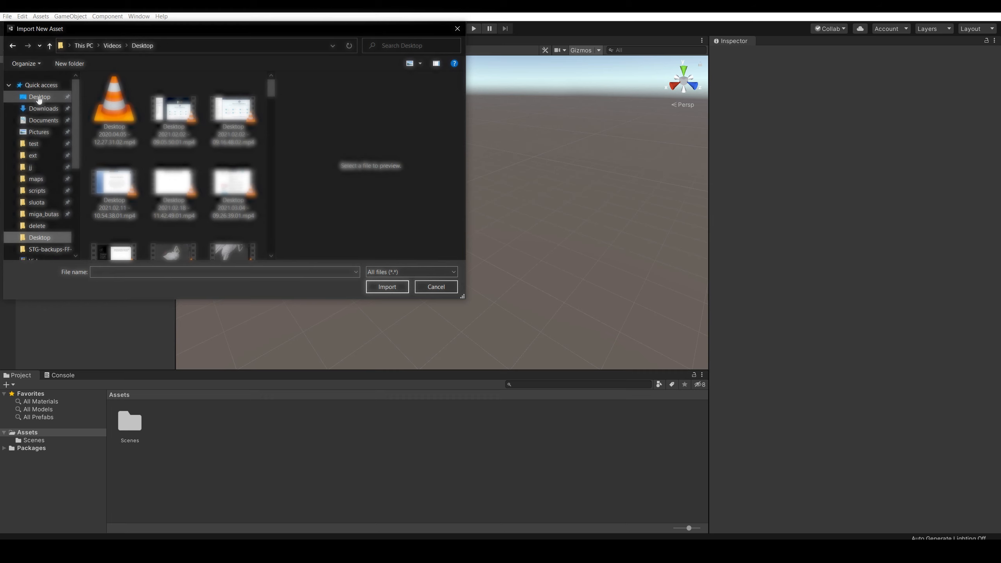
click(39, 96)
click(226, 155)
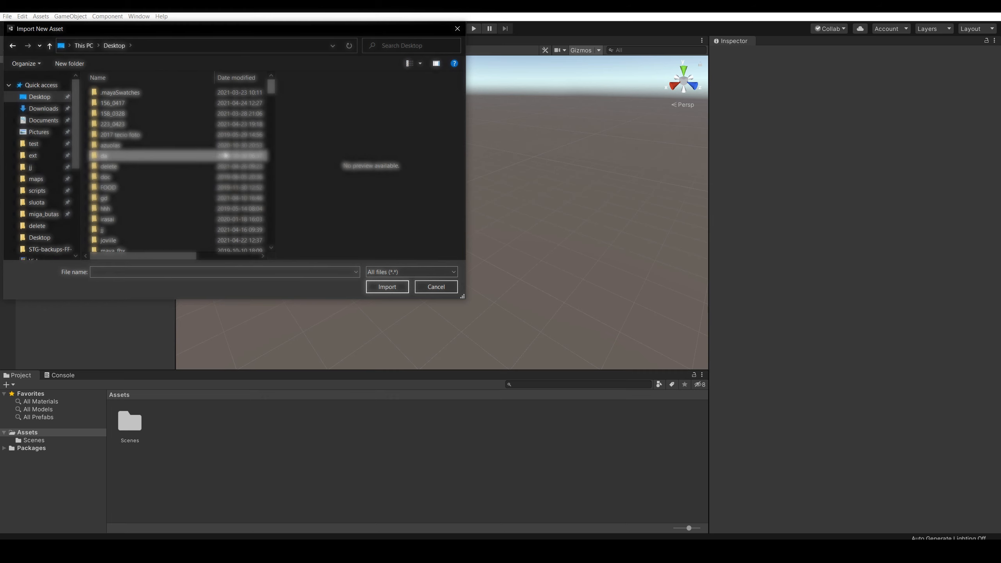
key(h)
key(h)
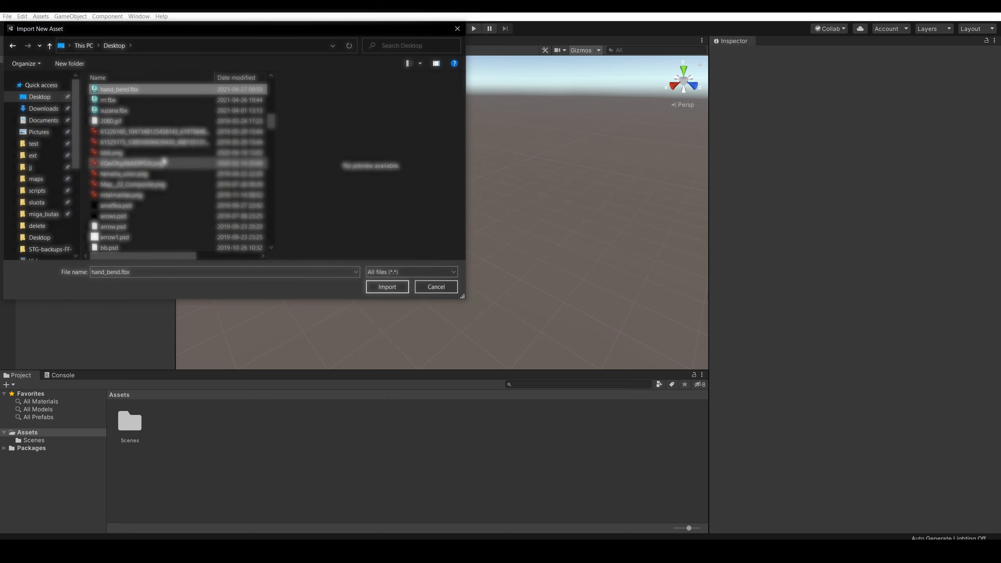
click(394, 290)
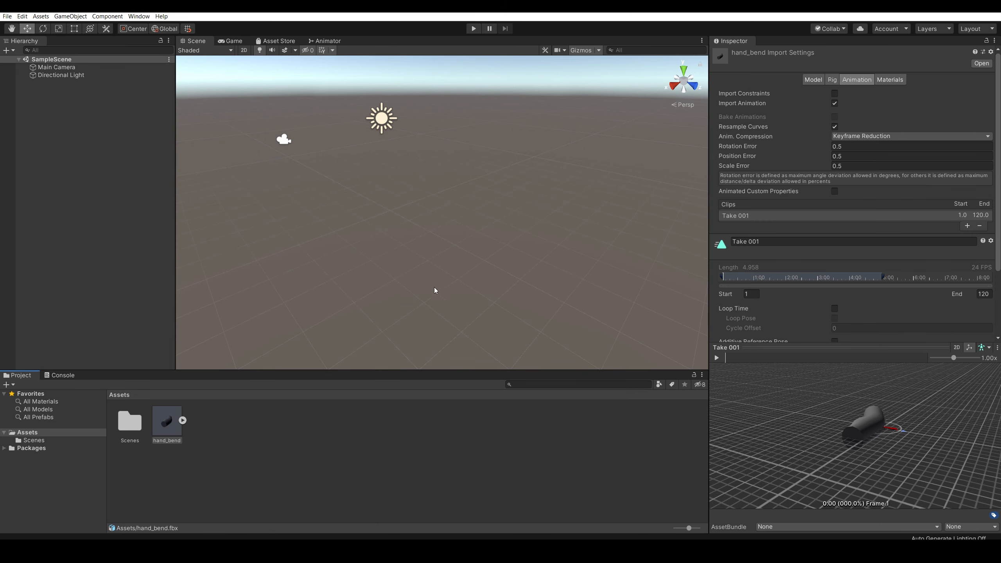
drag(762, 382, 786, 423)
click(717, 357)
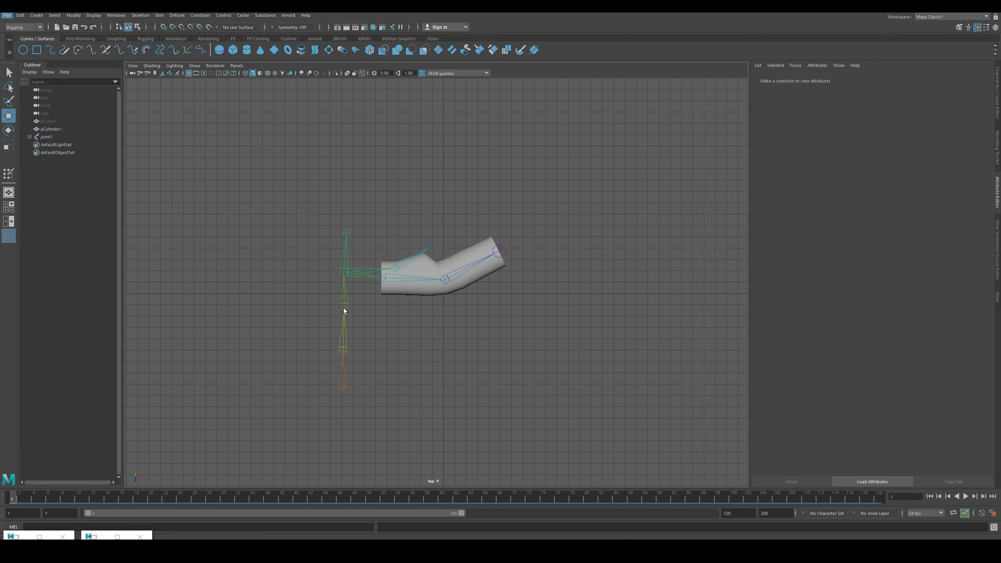
In Maya, create a NURBS circle, move it onto the root joint and scale it uniformly to about 4.3 in X and Z.
click(351, 350)
click(277, 366)
click(22, 50)
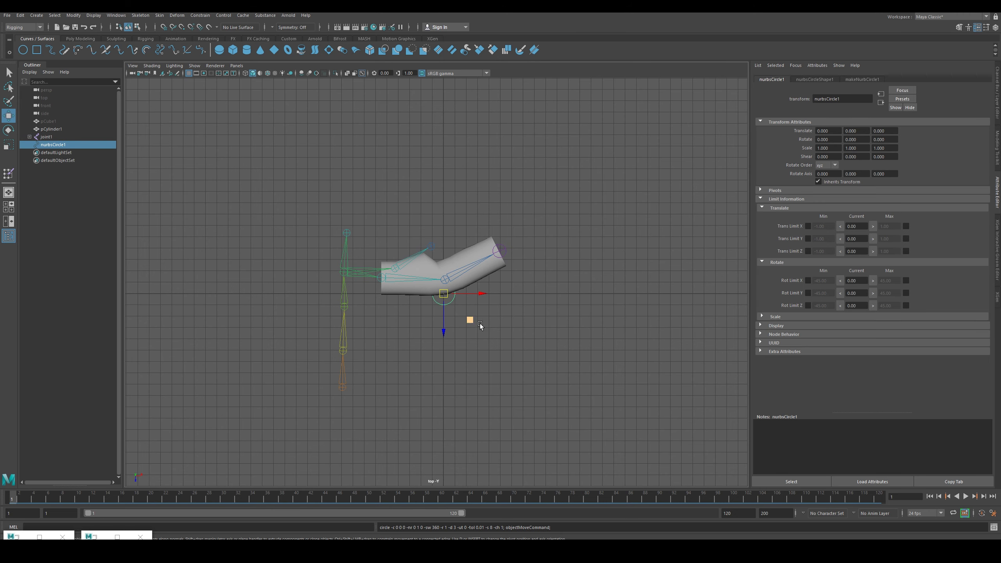
drag(470, 320, 368, 416)
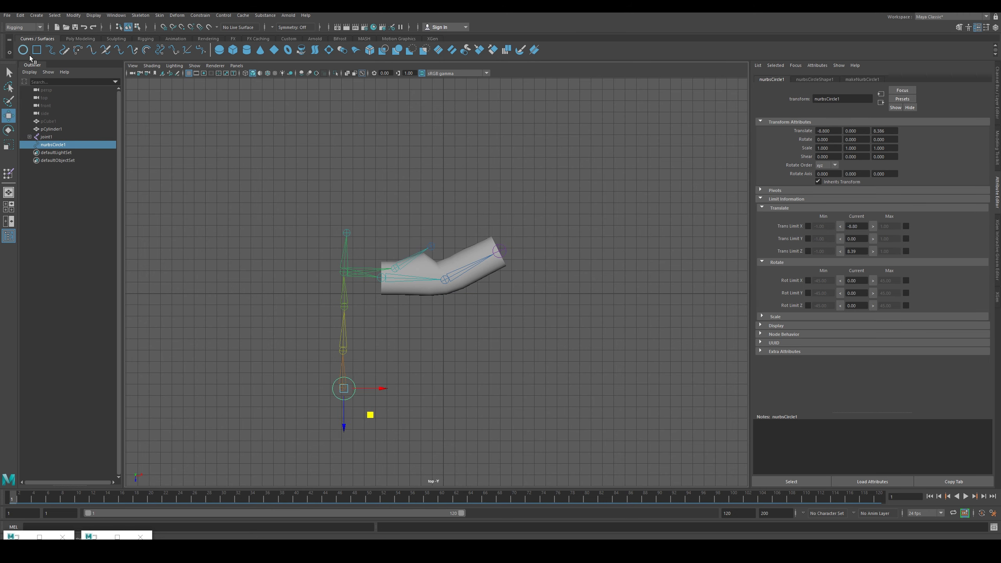
click(8, 145)
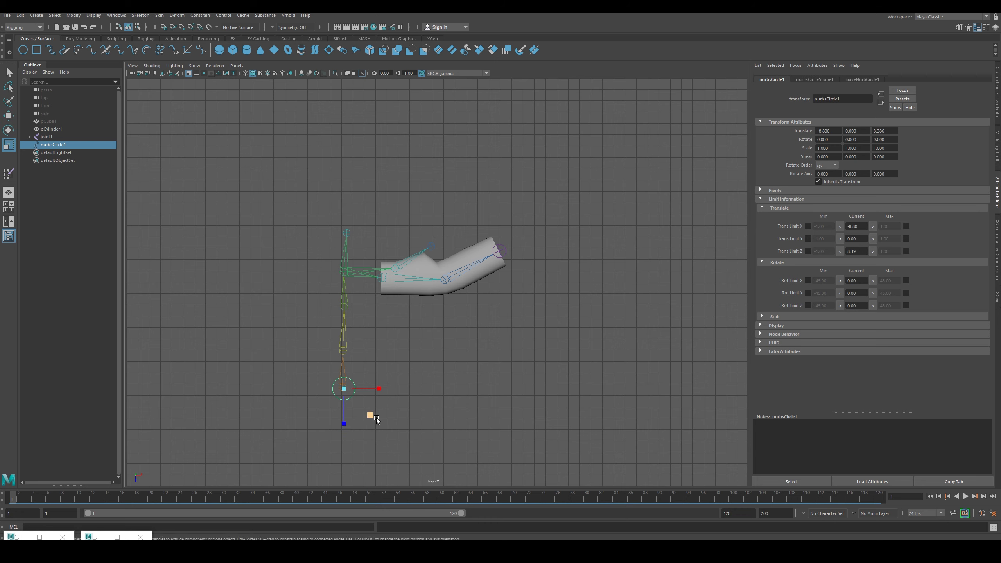
drag(376, 420, 424, 479)
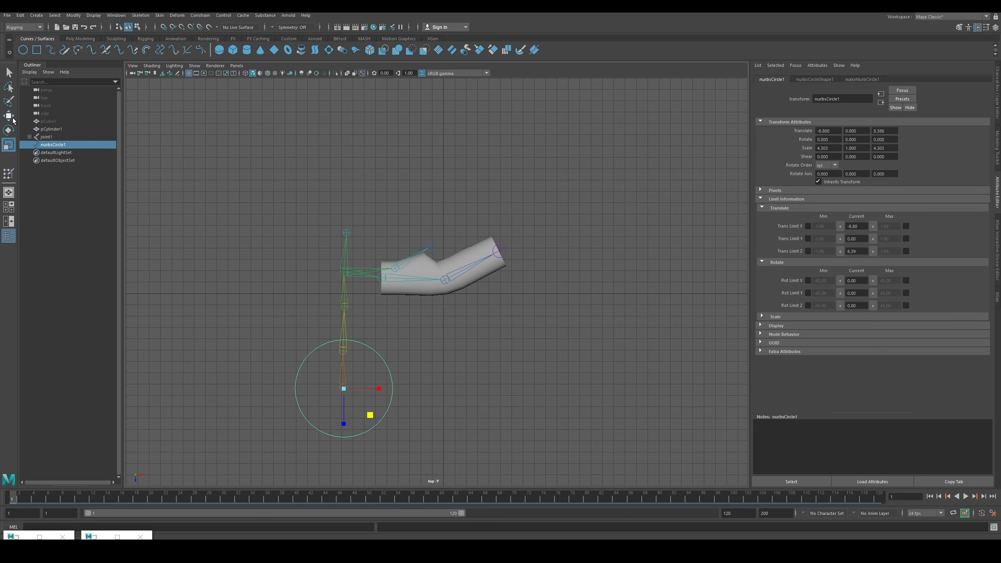
Edit the circle's control vertices and pull the lowest one straight down to stretch the curve into an egg shape.
click(13, 118)
click(321, 326)
click(335, 341)
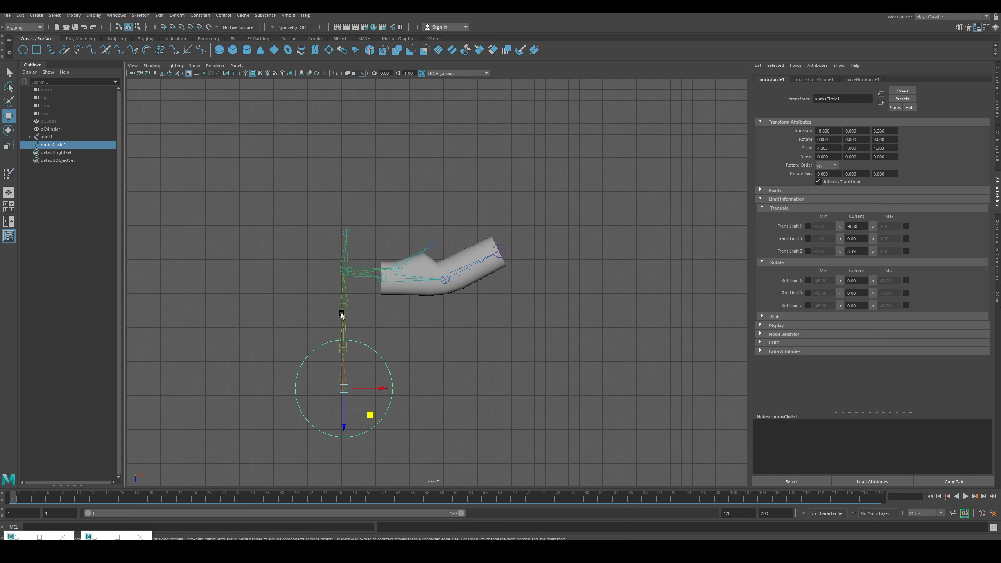
right_drag(381, 356, 351, 346)
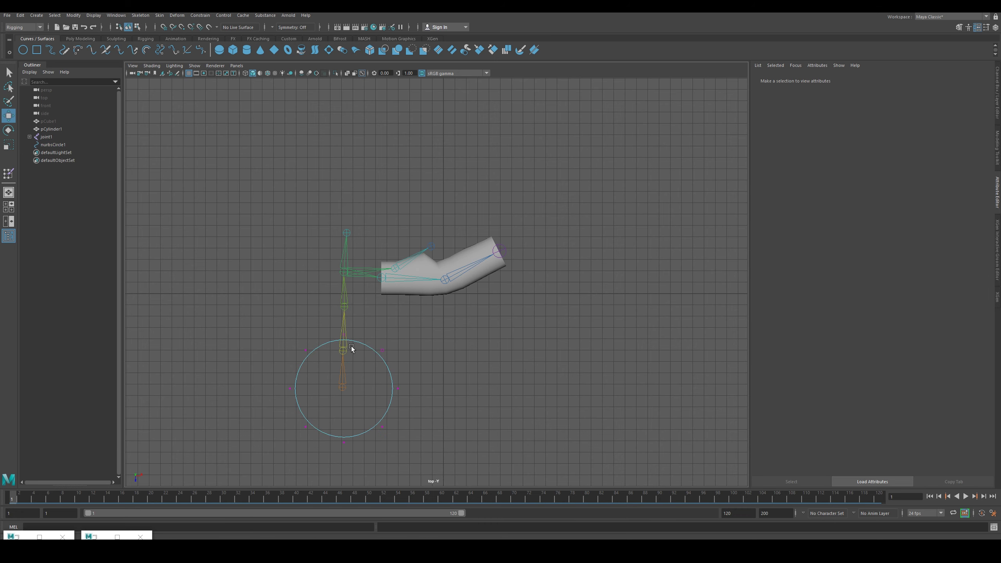
click(344, 442)
drag(349, 460, 349, 503)
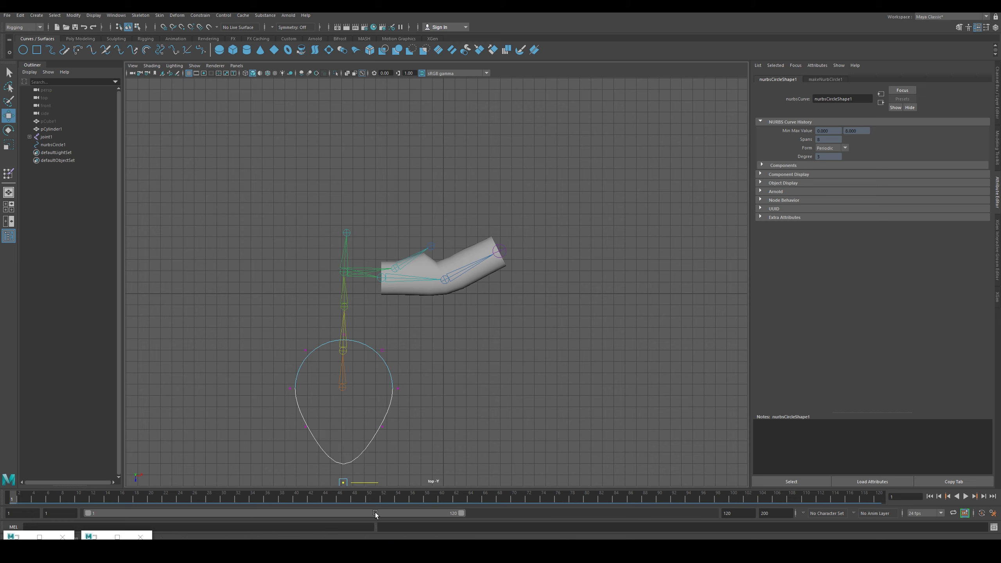
Move the two lower side vertices inward to form a pointed teardrop, return to object mode and clear the selection.
click(306, 426)
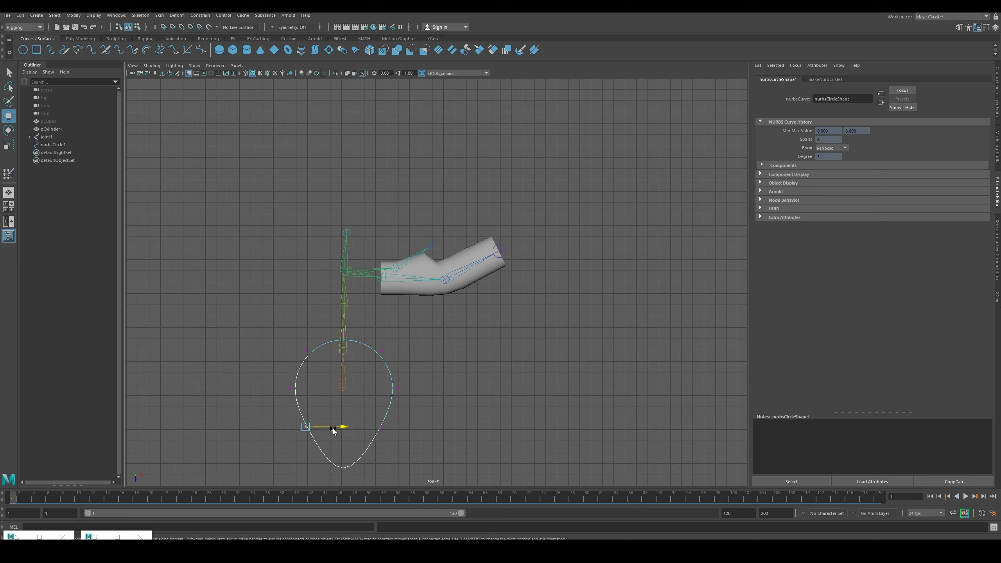
drag(306, 425, 355, 425)
click(389, 425)
click(302, 331)
right_drag(372, 378, 417, 353)
click(401, 366)
click(390, 363)
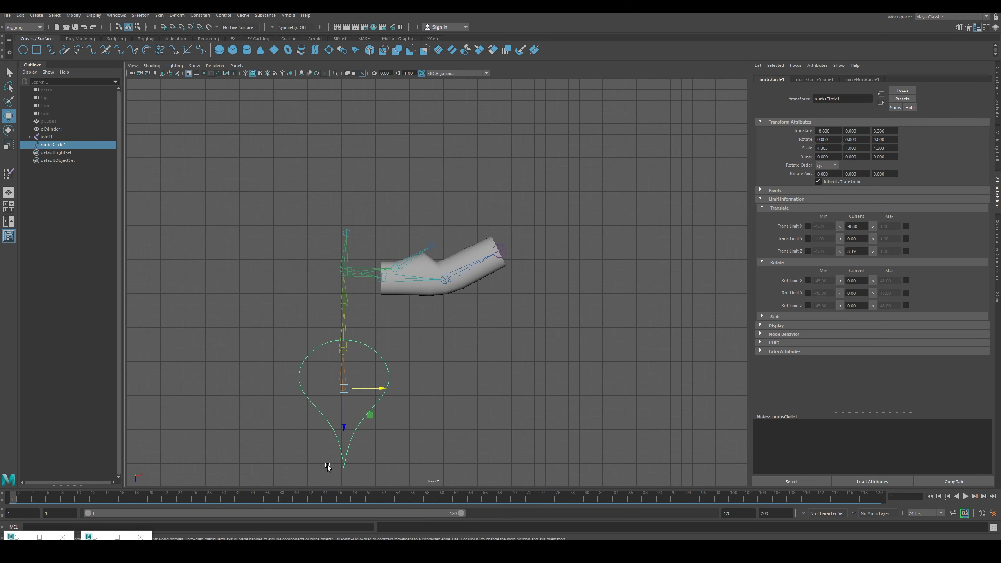
click(424, 339)
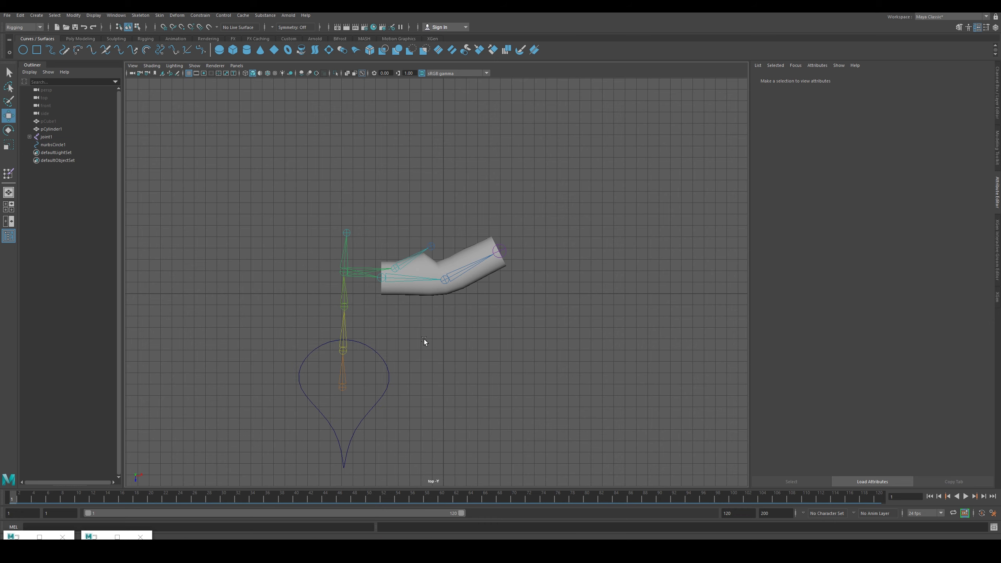
Select joint1 and the teardrop curve together and load them into the Connection Editor.
click(351, 374)
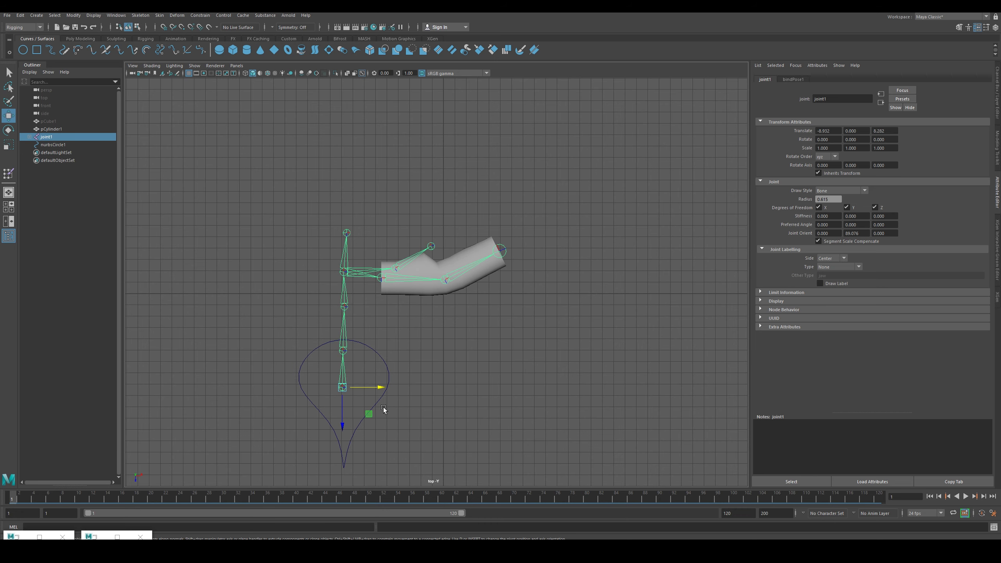
shift+click(383, 408)
click(116, 15)
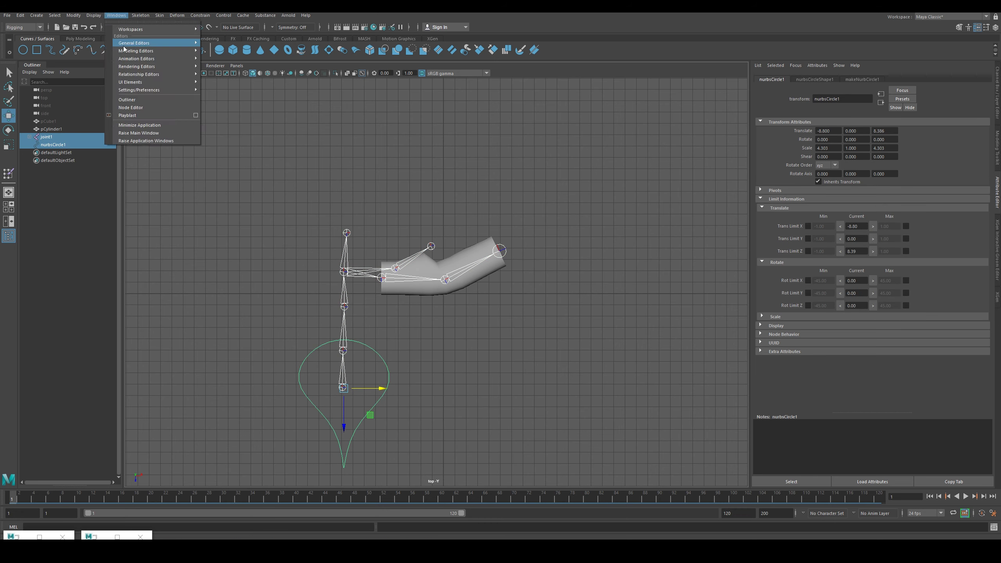
mouse_move(154, 43)
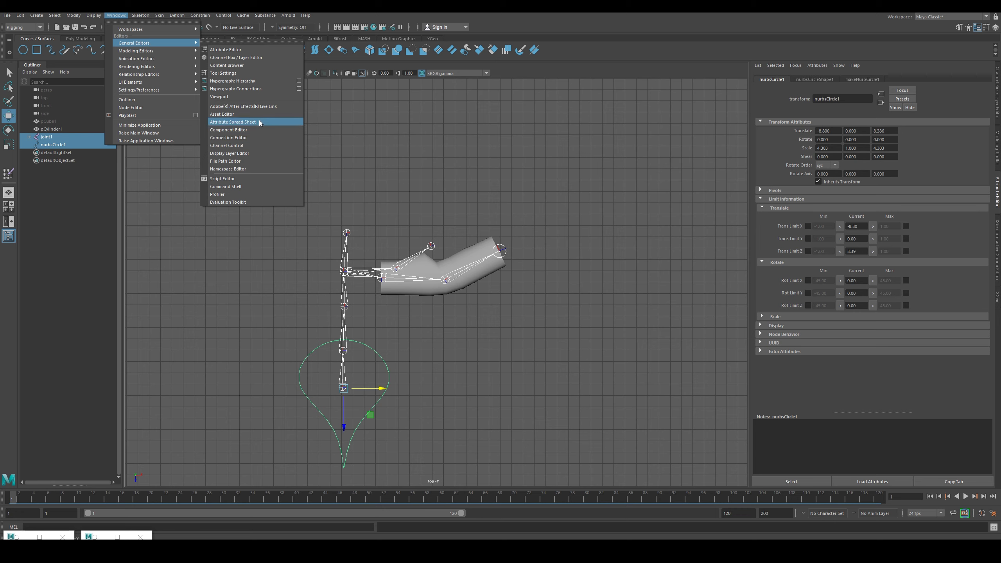
click(251, 137)
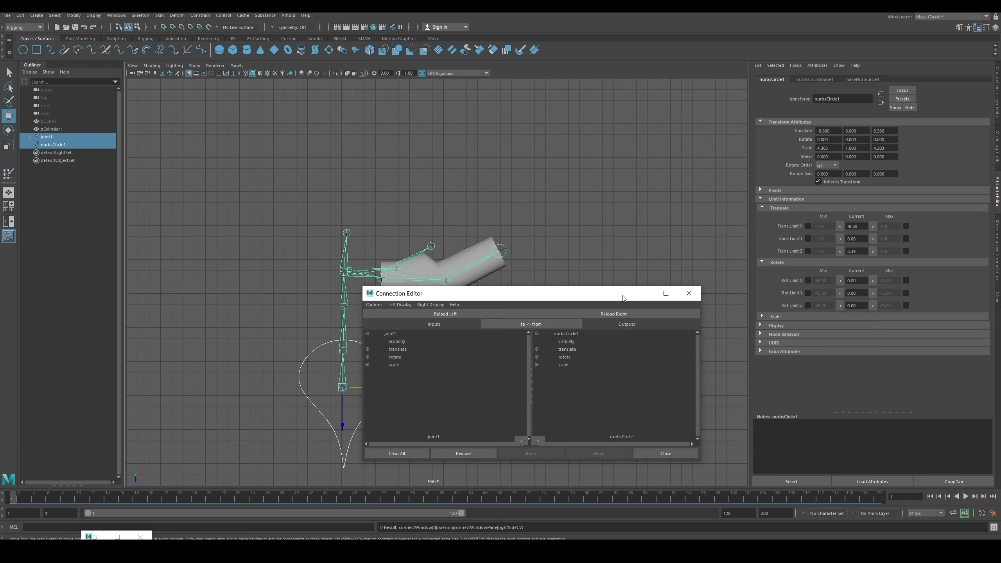
drag(570, 295, 636, 187)
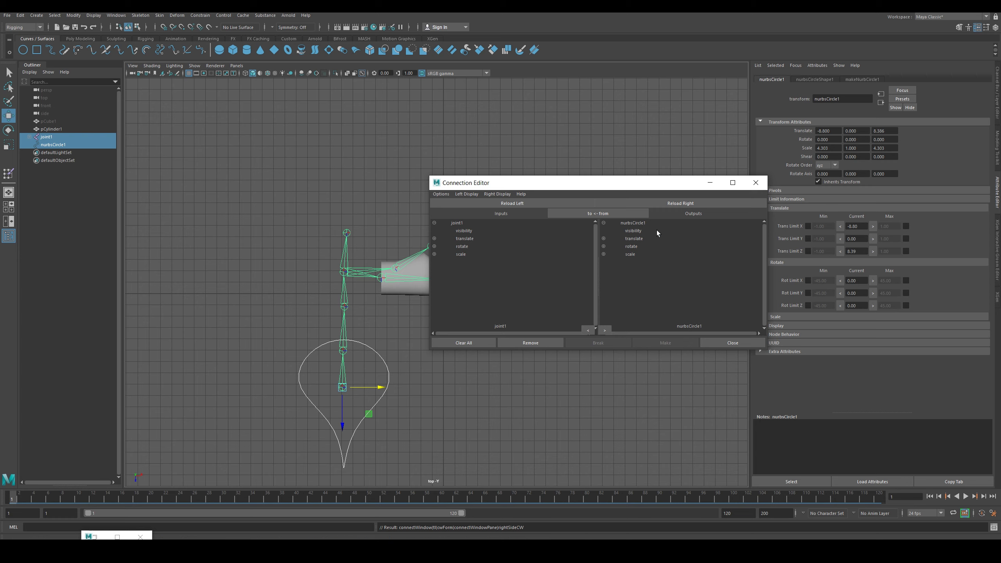
Connect nurbsCircle1's rotateY to joint1's rotateY so the curve drives the root joint.
click(603, 246)
click(434, 246)
click(636, 262)
click(475, 263)
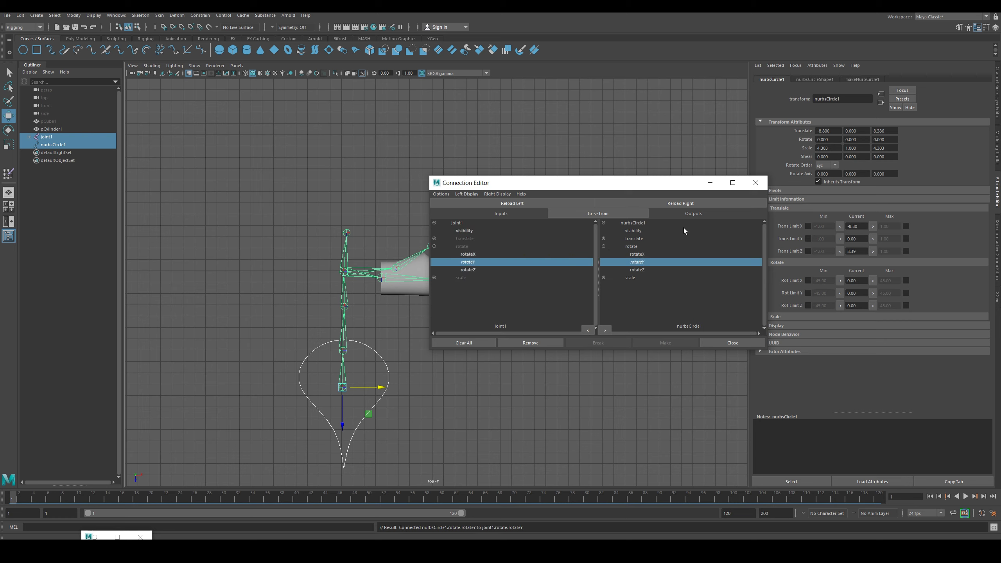
drag(512, 182, 707, 163)
Rotate the teardrop control around Y to test the connection, and undo the rotation.
click(404, 383)
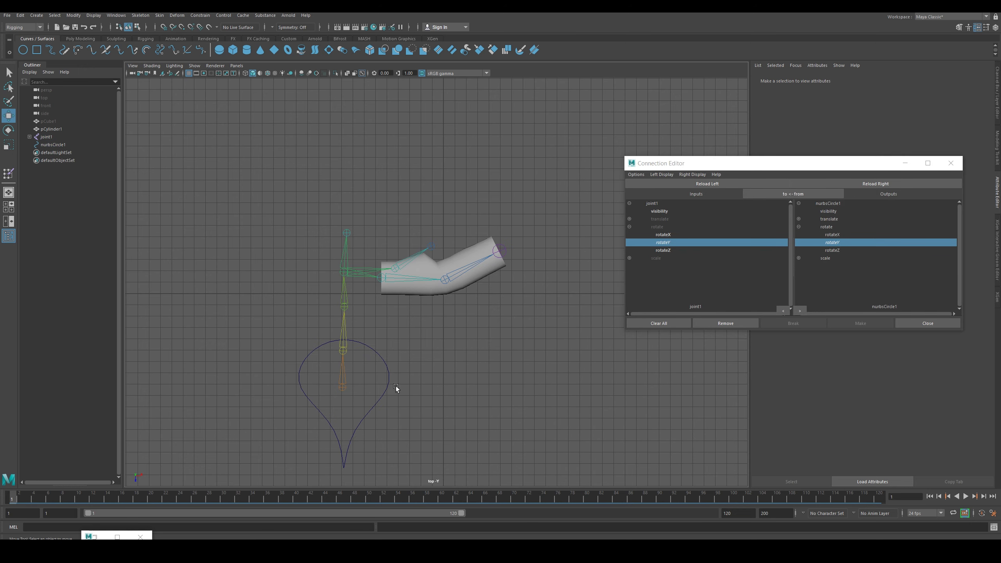
click(394, 388)
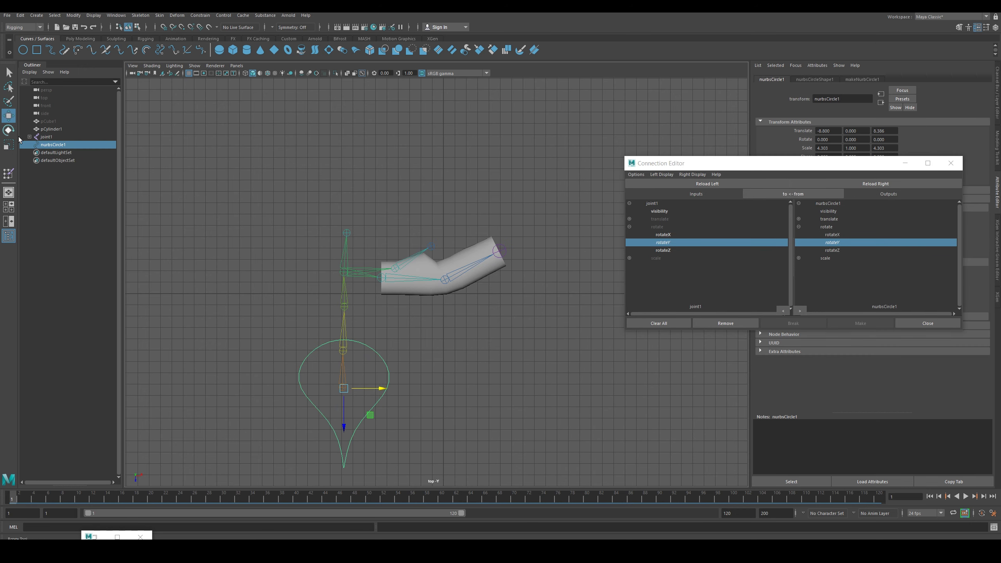
click(8, 130)
drag(378, 371, 401, 362)
key(ctrl+z)
Rotate the teardrop control to about 29 degrees around Y so the connected skeleton and arm swing with it.
click(412, 363)
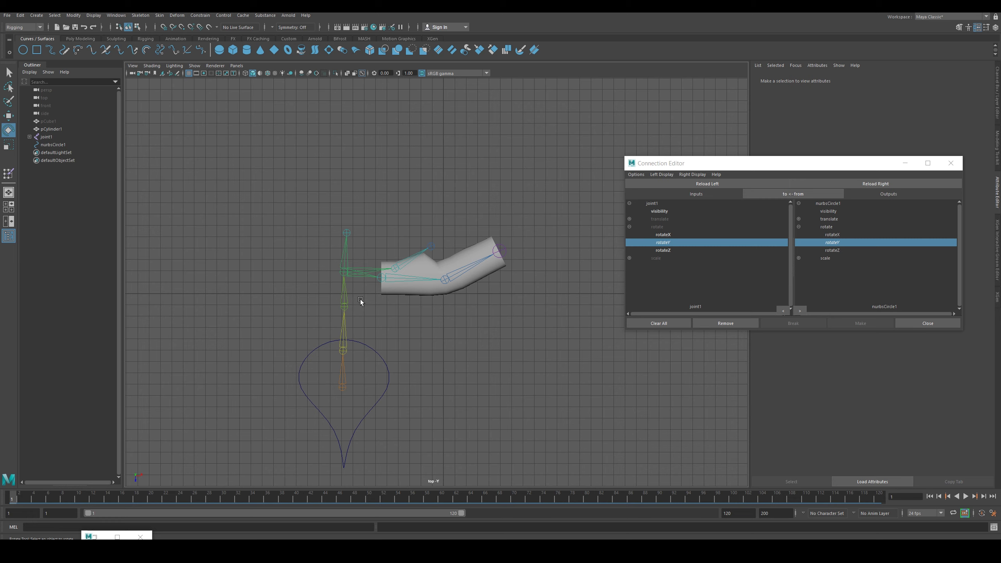
click(345, 361)
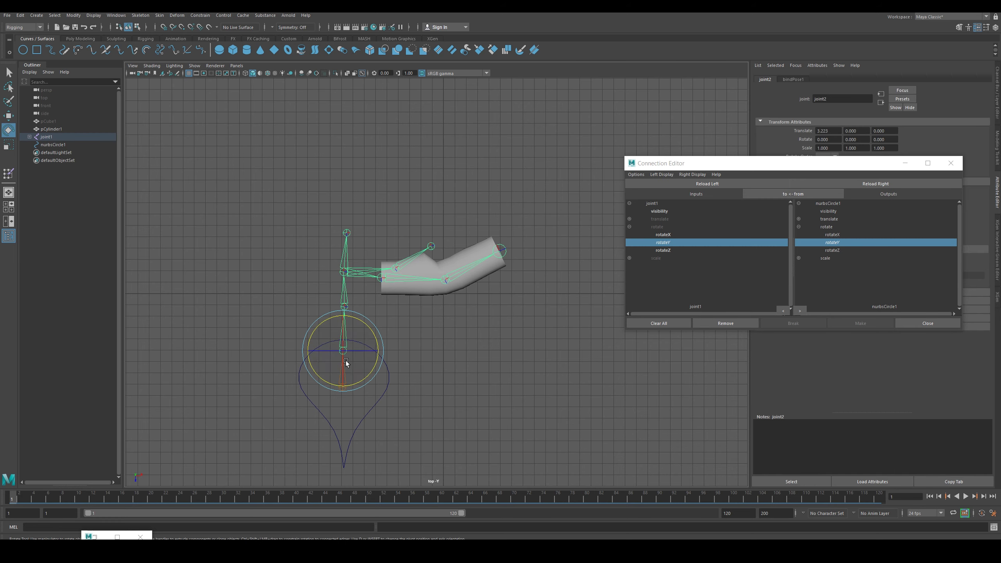
click(458, 348)
click(392, 363)
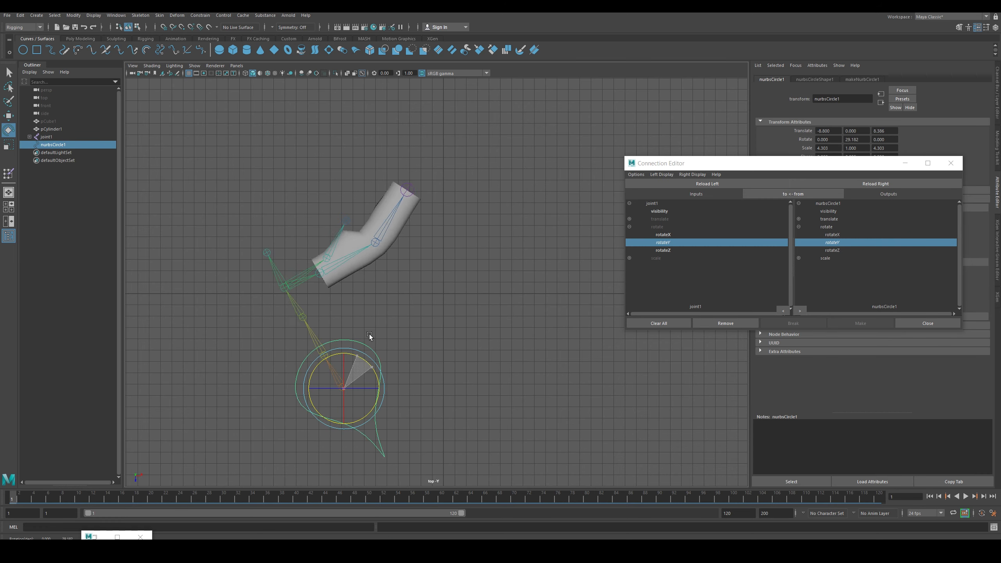